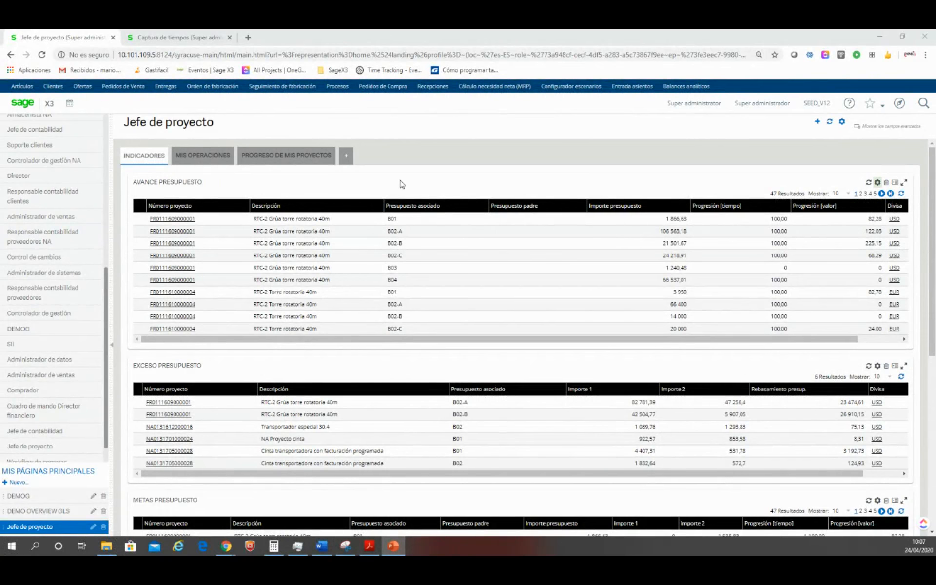
# - Move the Resumen de tiempos gadget up into the Metas presupuesto area of the Indicadores page
pyautogui.scroll(-1, 380, 247)
pyautogui.scroll(1, 379, 247)
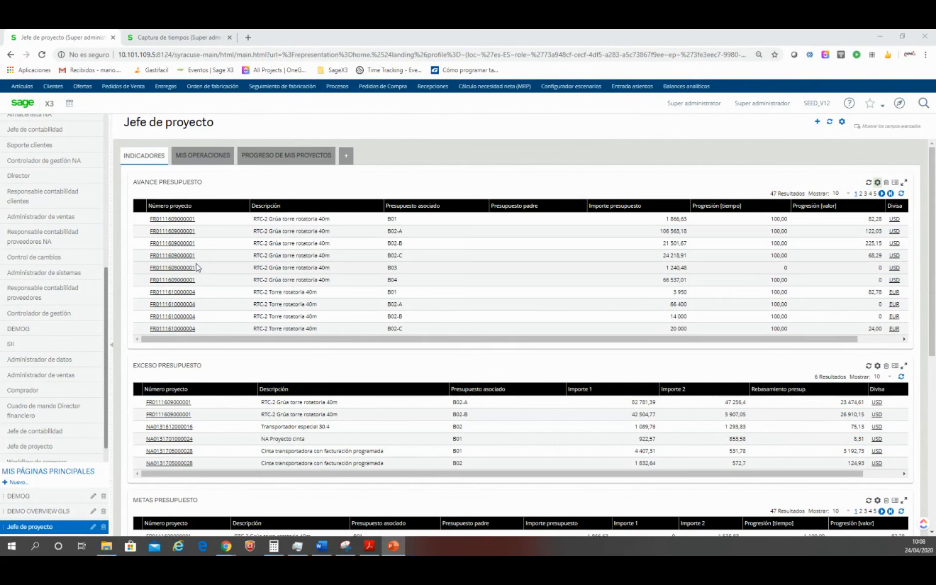
pyautogui.scroll(-1, 190, 305)
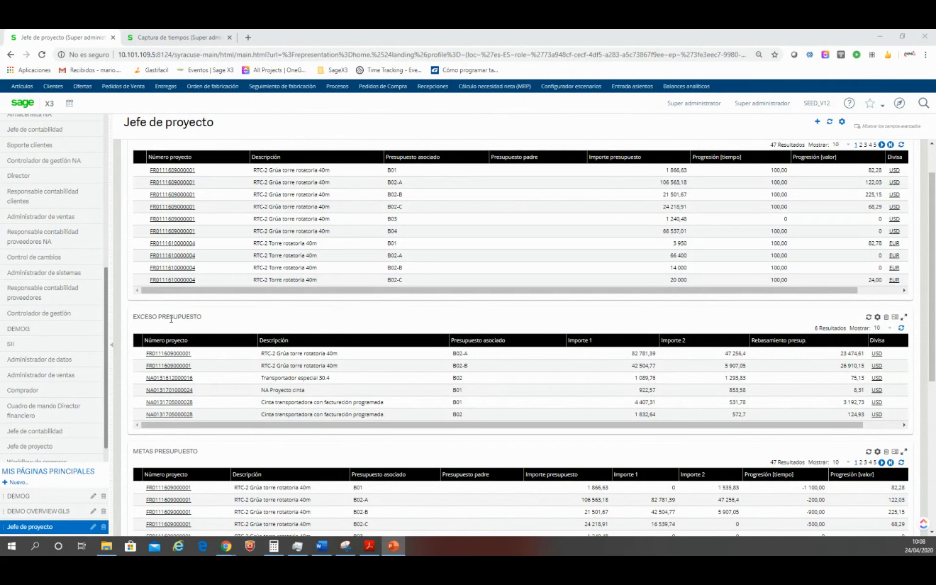
pyautogui.scroll(-5, 233, 326)
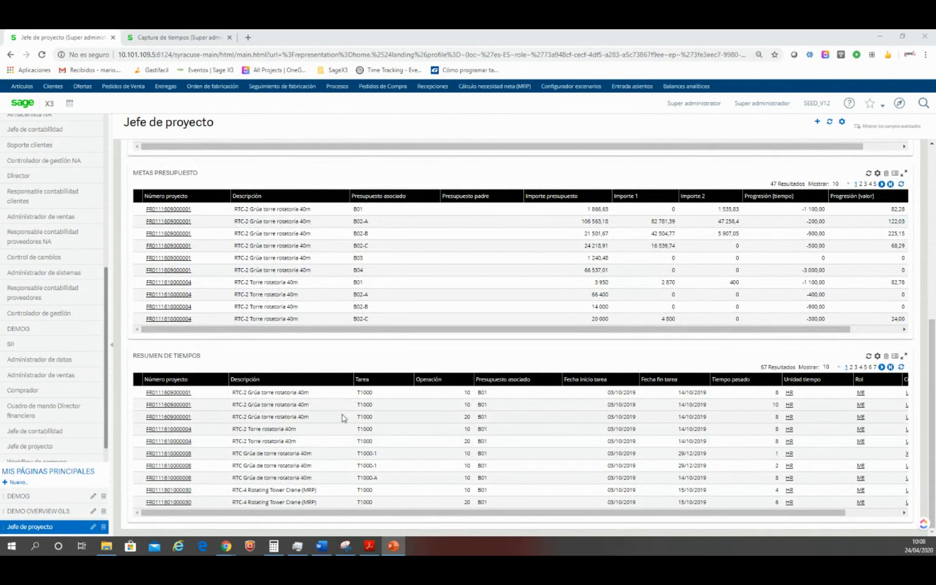
pyautogui.moveTo(198, 352); pyautogui.dragTo(275, 276)
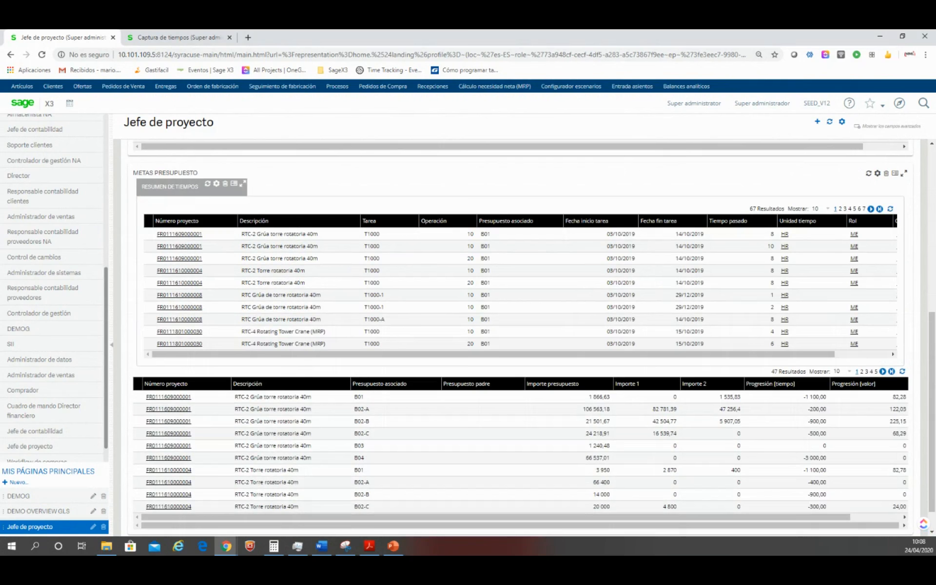
pyautogui.moveTo(932, 332); pyautogui.dragTo(920, 133)
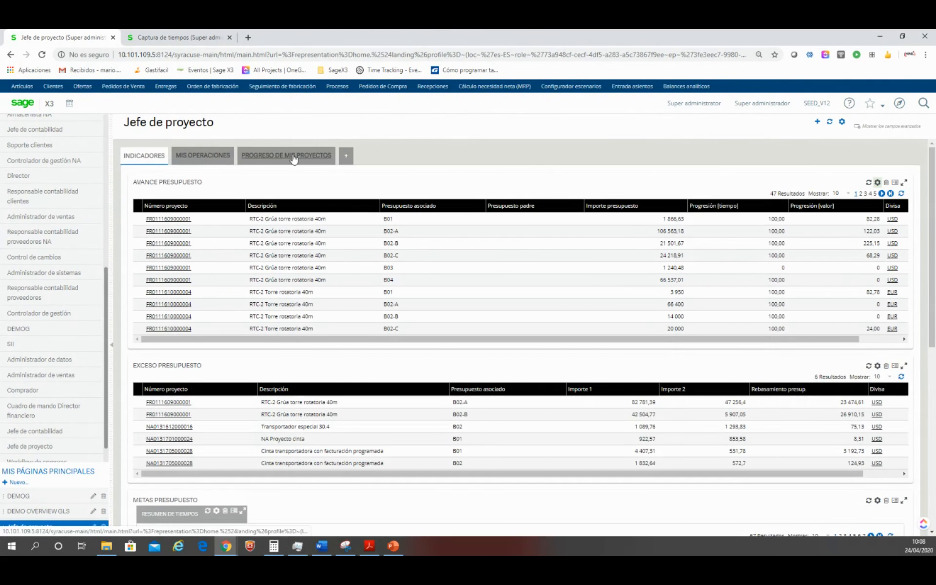
# - Open the Progreso de mis proyectos page and review its planned-versus-launched, project progress and task progress tables
pyautogui.click(293, 157)
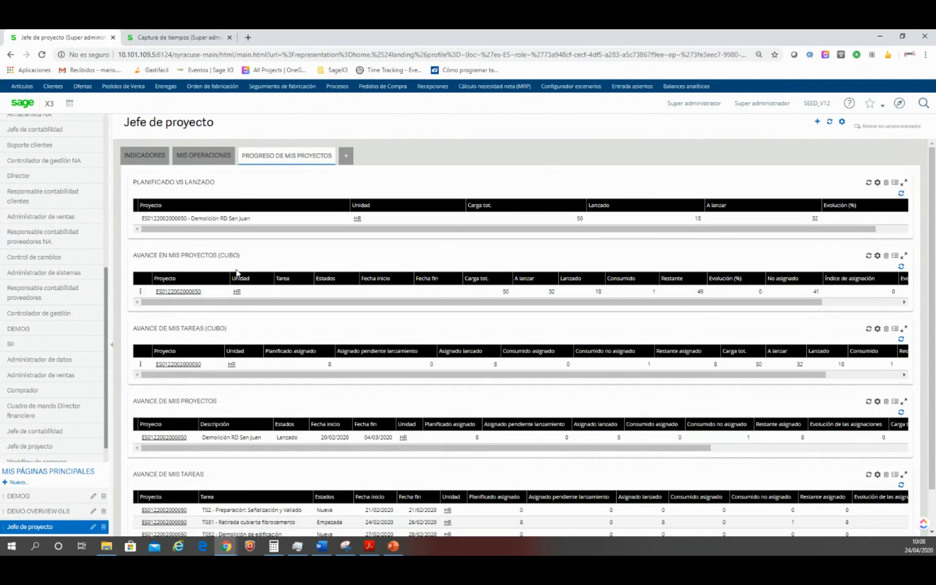
pyautogui.scroll(-1, 237, 273)
pyautogui.scroll(1, 237, 273)
pyautogui.scroll(-1, 224, 338)
pyautogui.scroll(1, 224, 337)
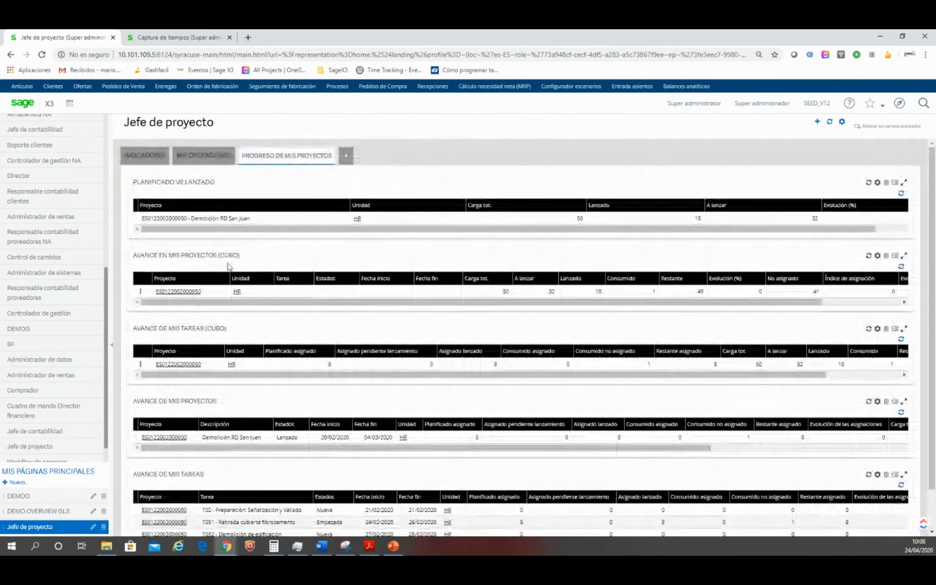
# - Switch to the DEMO OVERVIEW GLS landing page and open Proyecto from its project management diagram
pyautogui.click(57, 515)
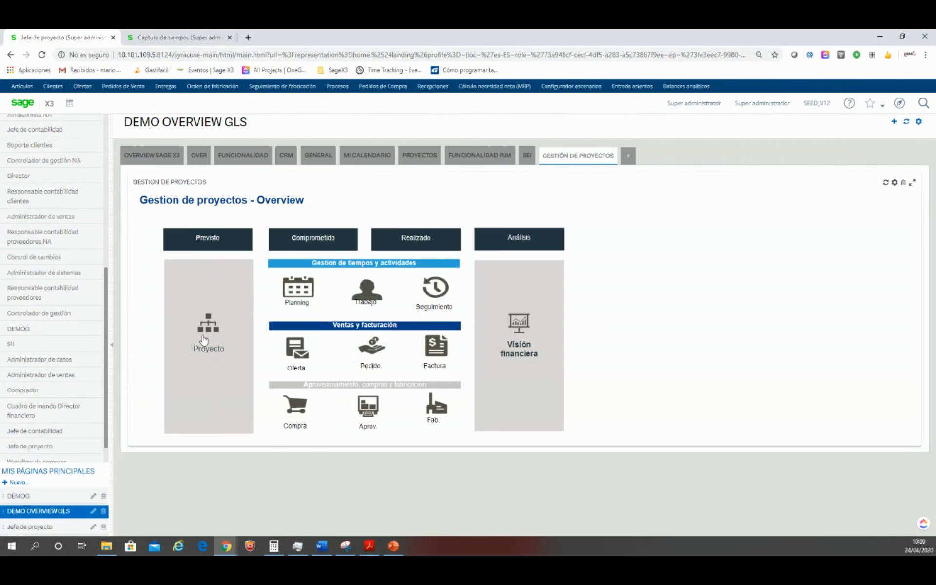
pyautogui.click(208, 343)
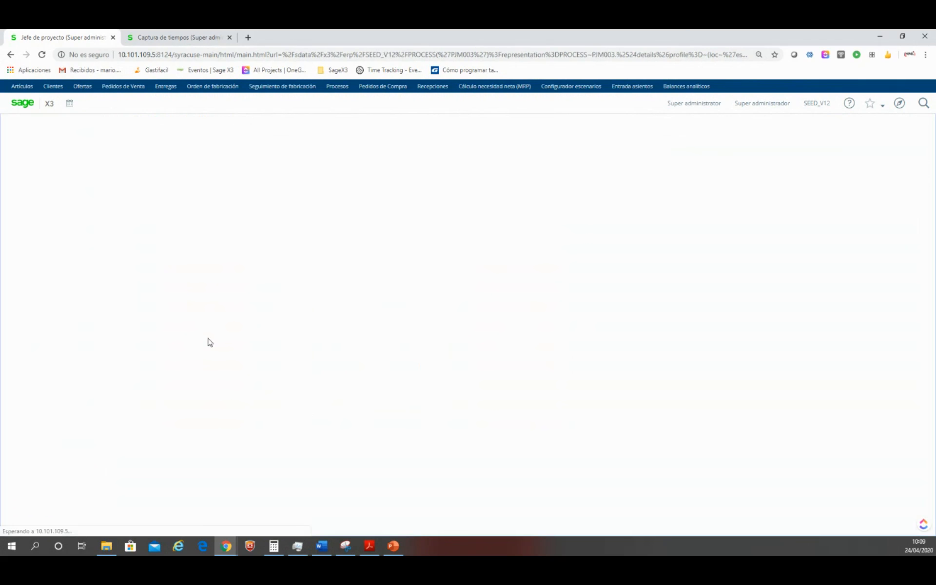
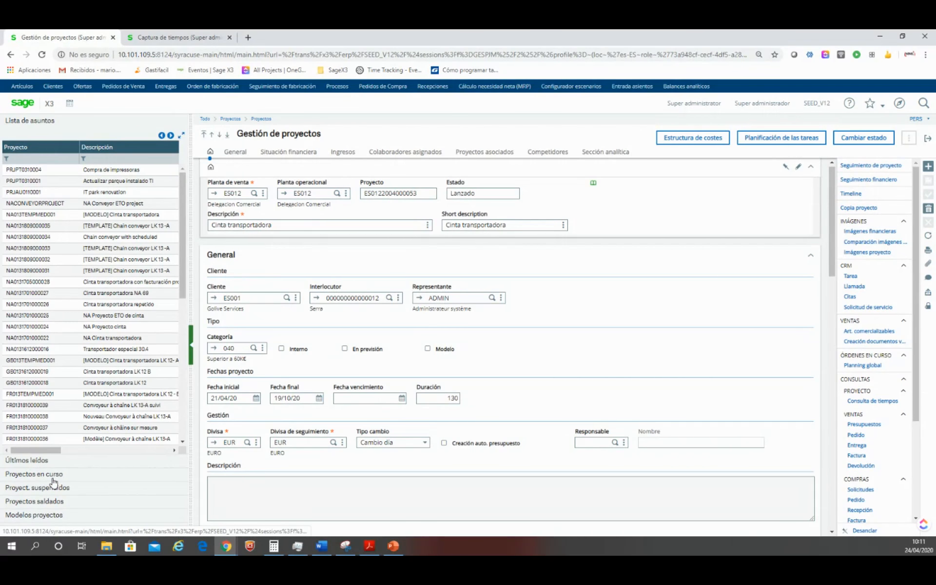
# - Browse the lists of projects in progress, suspended projects, settled projects and project models
pyautogui.click(54, 478)
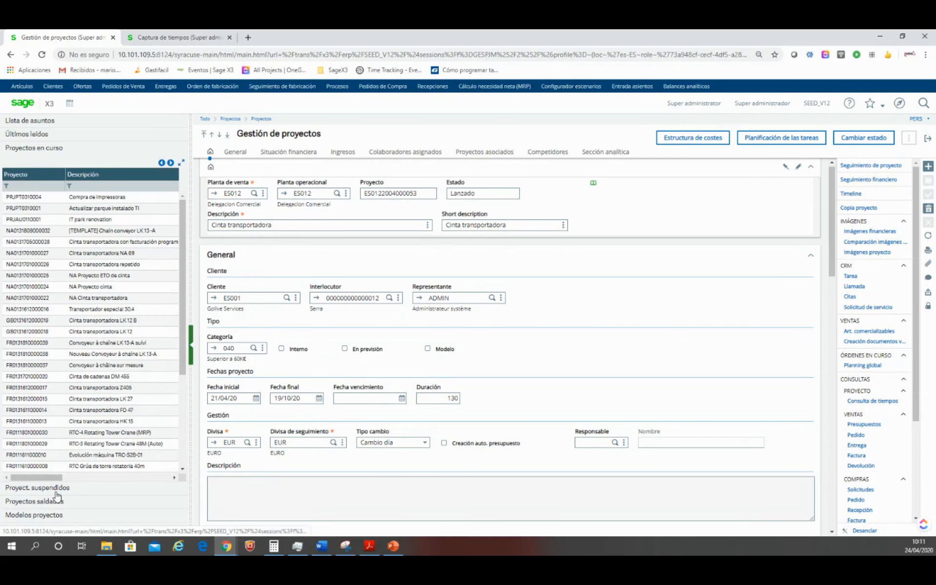
pyautogui.click(56, 491)
pyautogui.click(56, 502)
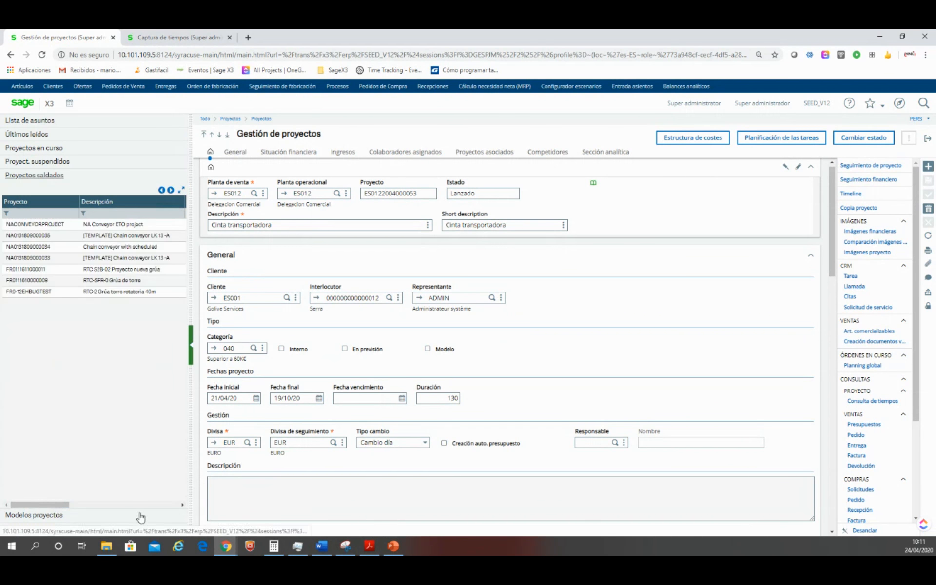
pyautogui.click(34, 517)
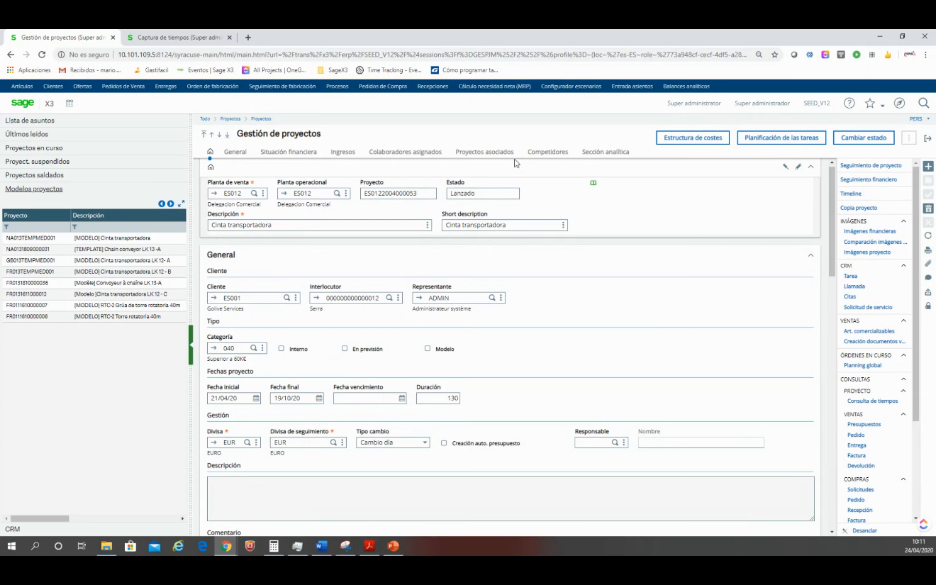
# - Open the project copy form for Cinta transportadora and examine its copy criteria, tasks and budgets without running the copy
pyautogui.click(867, 209)
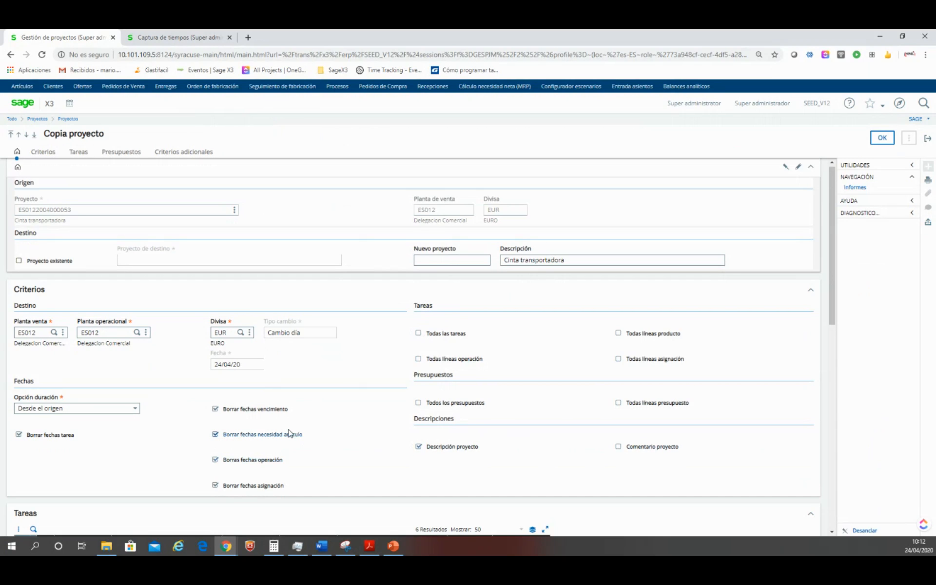
pyautogui.scroll(-1, 291, 433)
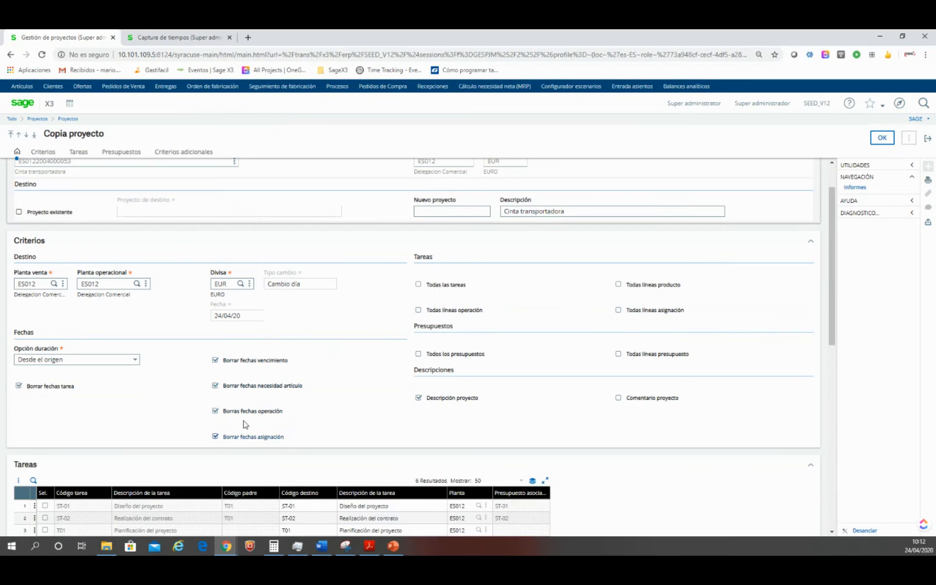
pyautogui.scroll(-1, 244, 418)
pyautogui.scroll(-1, 158, 390)
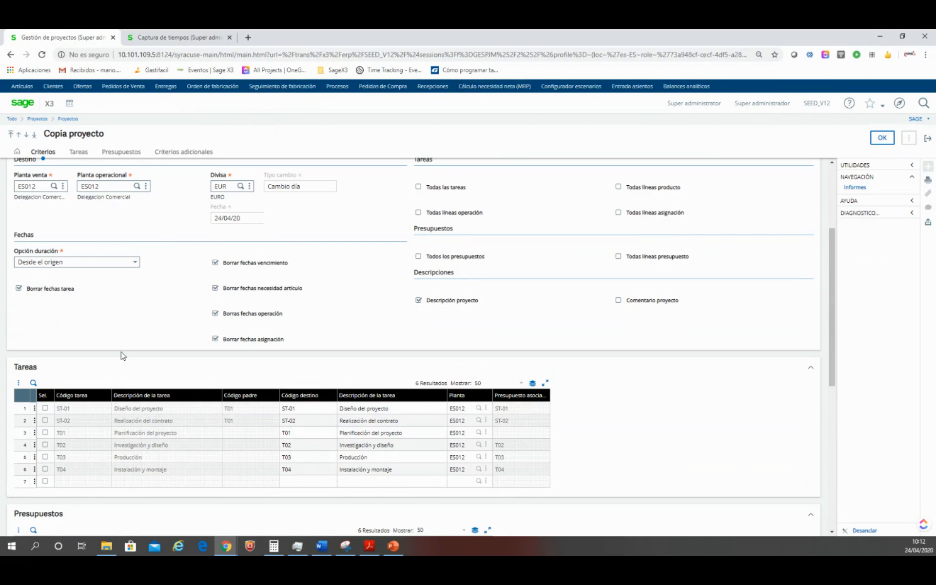
pyautogui.scroll(-1, 122, 356)
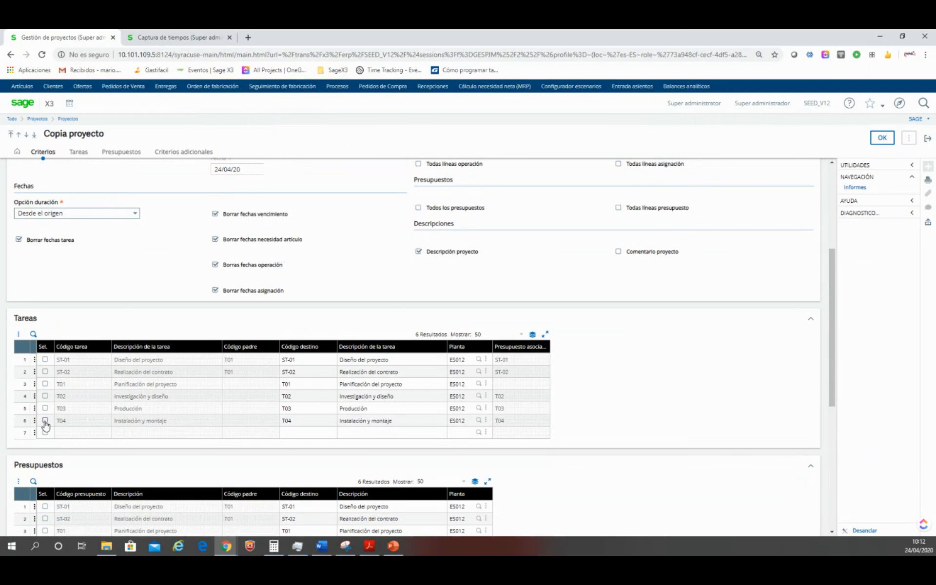
pyautogui.scroll(-1, 302, 358)
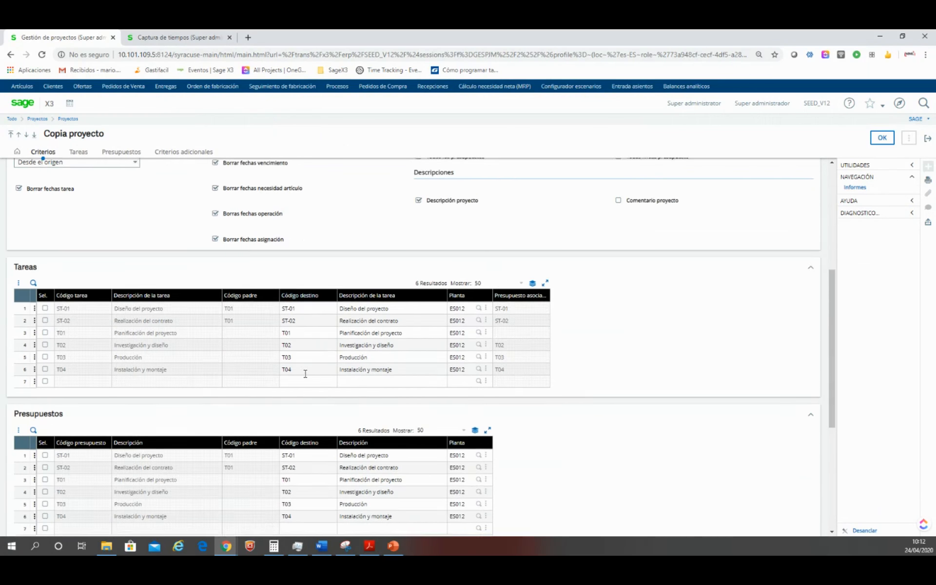
pyautogui.scroll(-1, 306, 374)
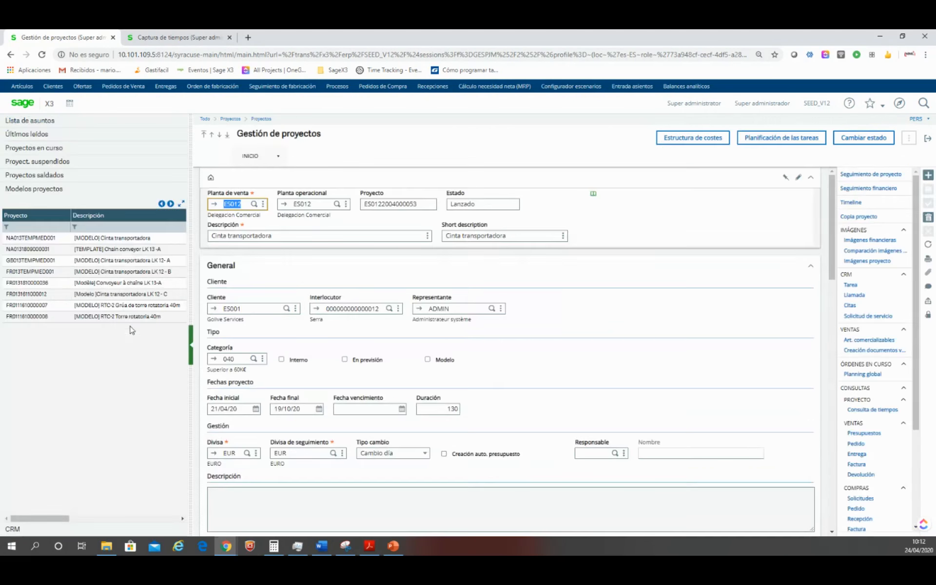
pyautogui.click(31, 151)
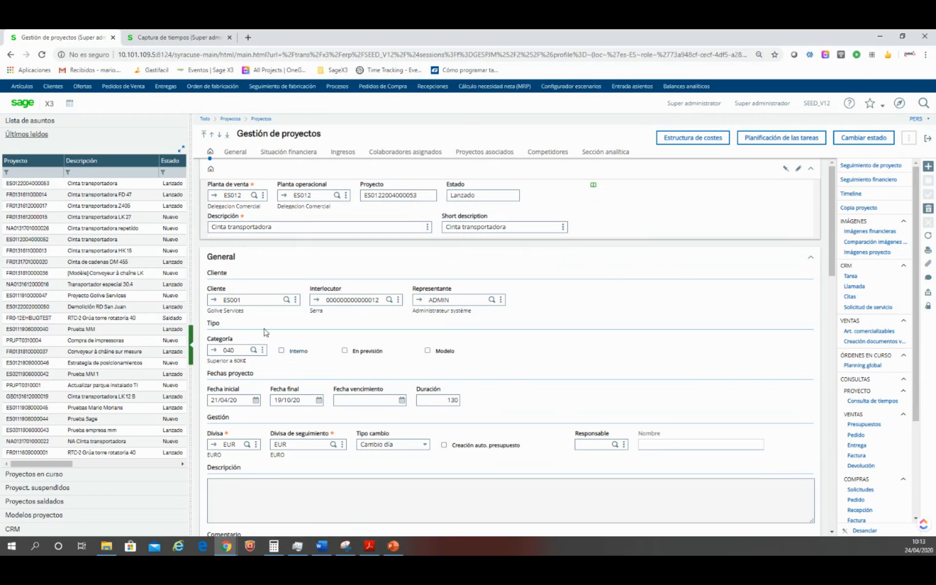
pyautogui.click(100, 185)
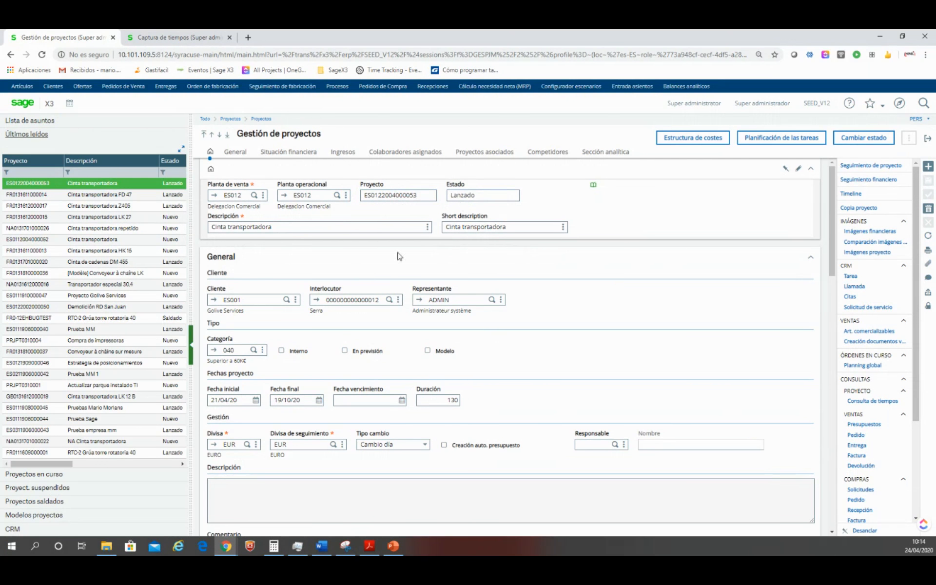
# - Examine the project's general data, financial situation, income, assigned collaborators, associated projects, competitors and analytical section
pyautogui.scroll(-3, 330, 248)
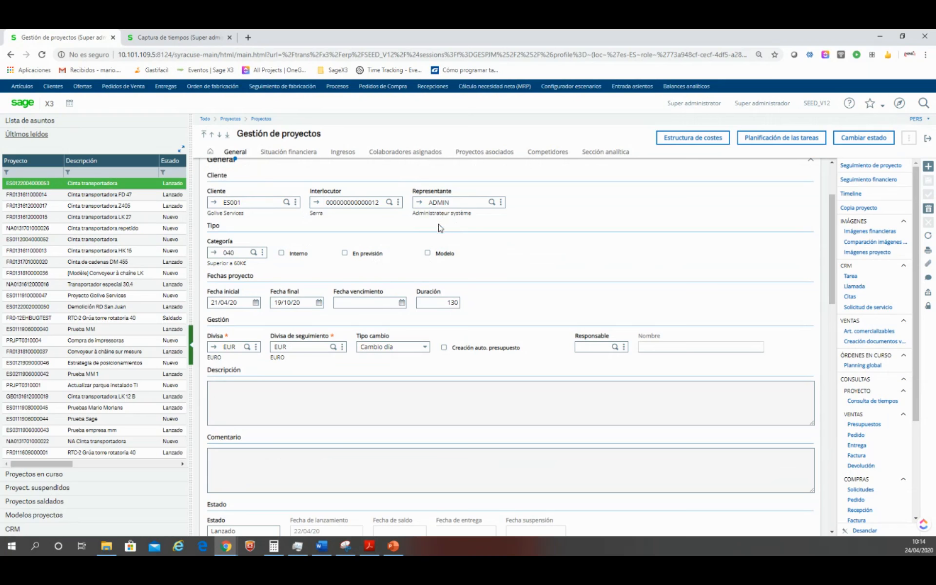
pyautogui.scroll(-1, 430, 237)
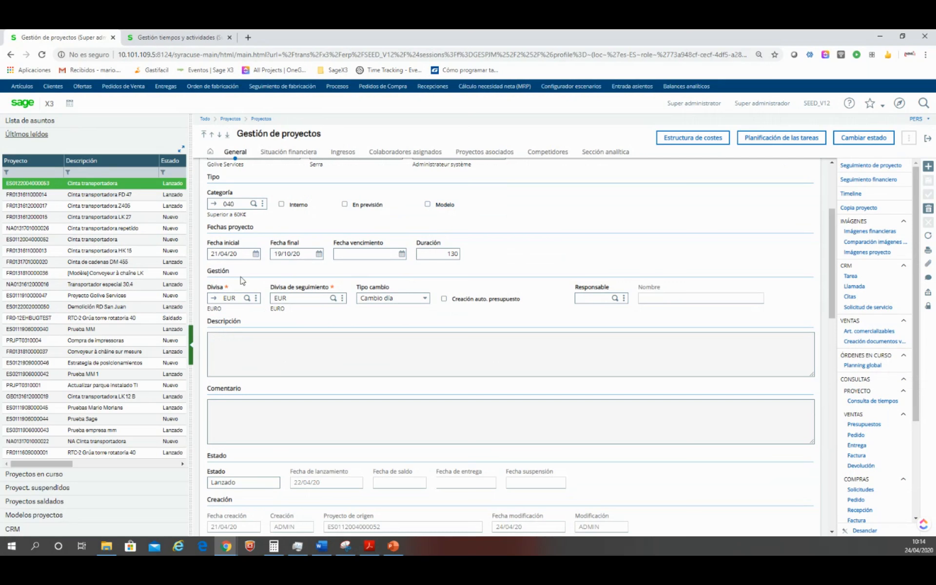
pyautogui.scroll(-1, 381, 284)
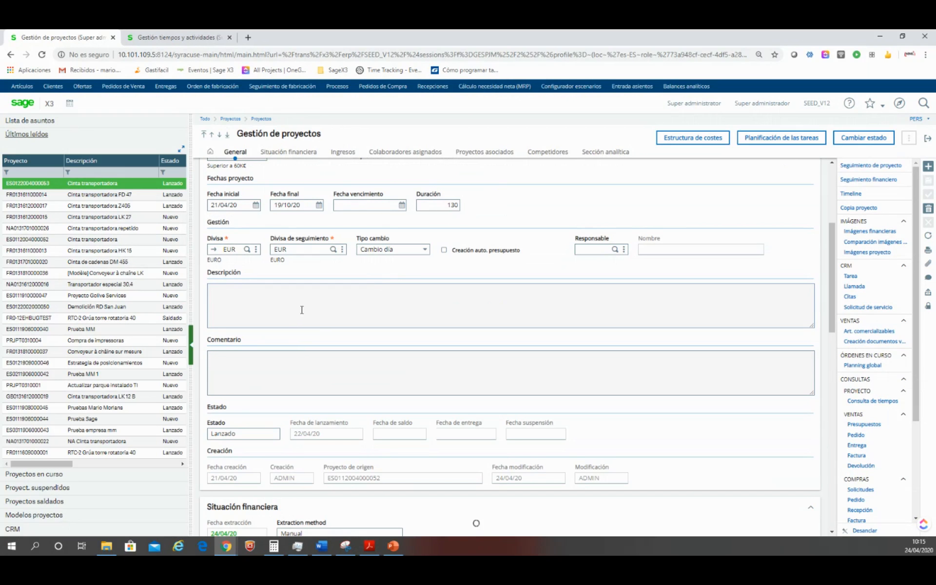
pyautogui.scroll(-3, 302, 310)
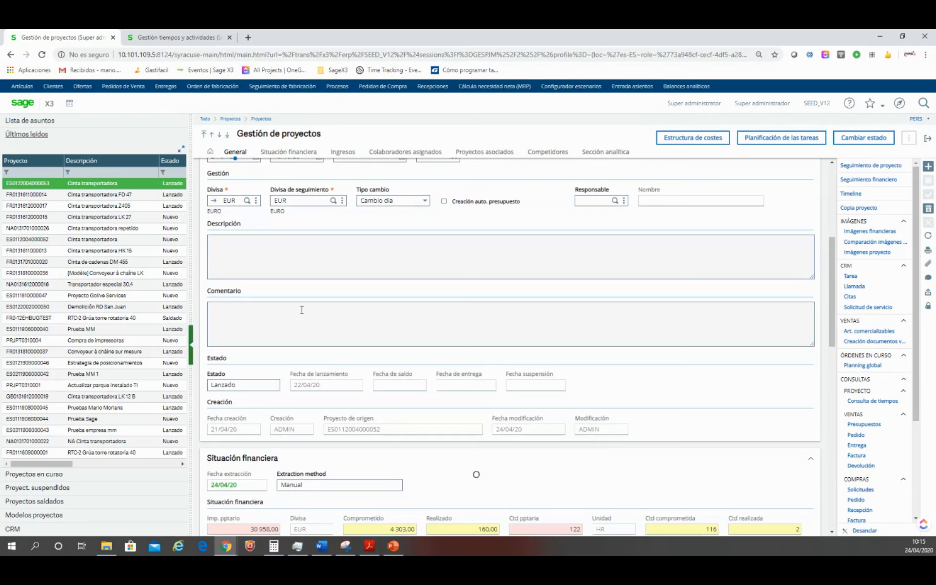
pyautogui.scroll(-3, 294, 333)
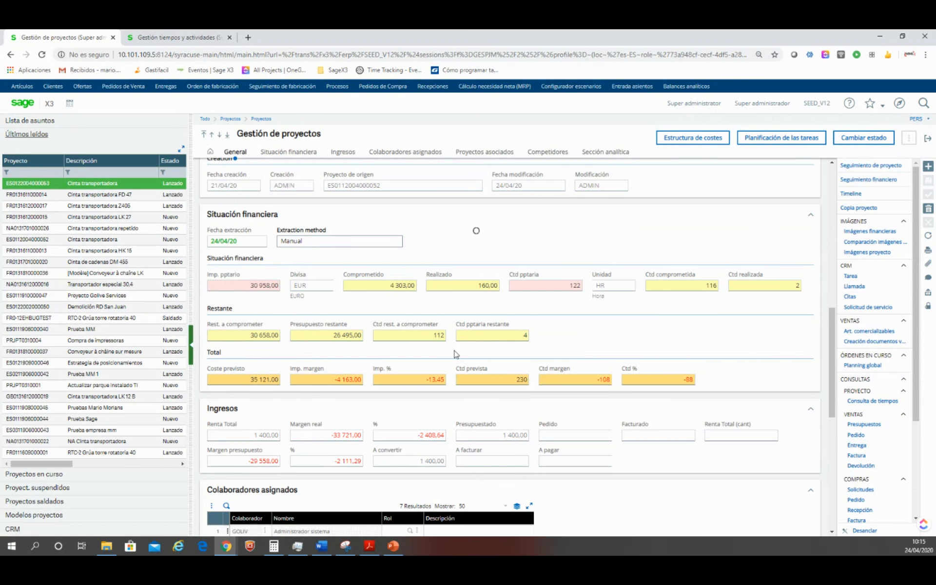
pyautogui.scroll(-5, 455, 354)
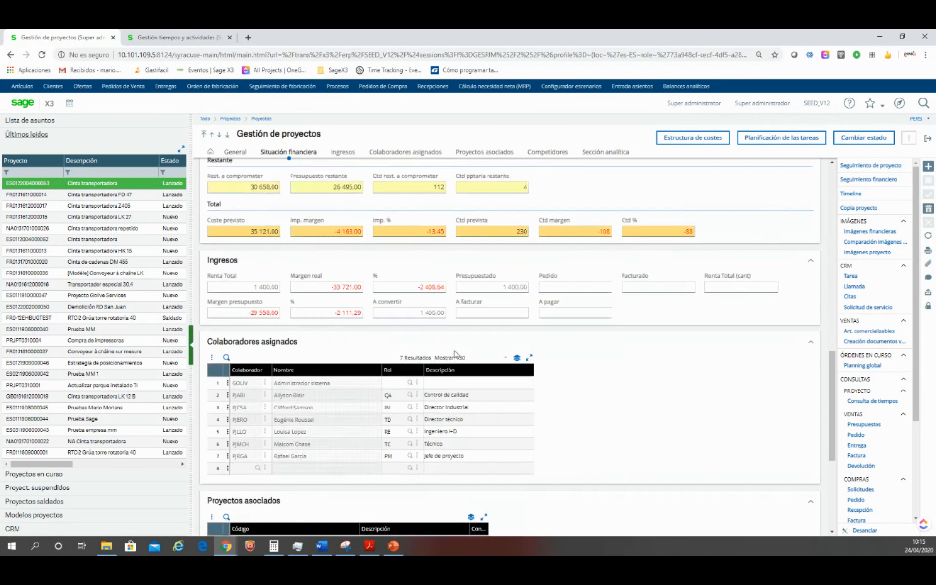
pyautogui.scroll(-1, 574, 200)
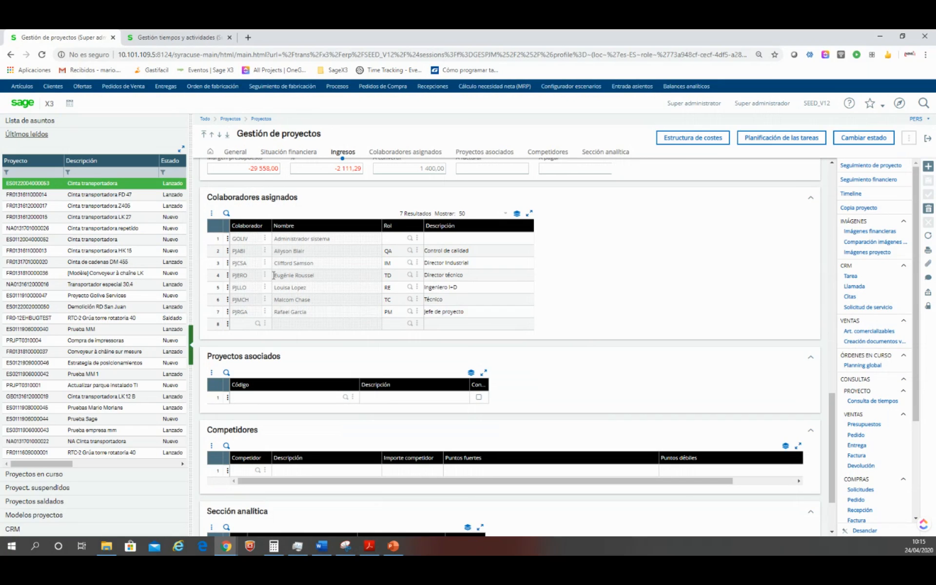
pyautogui.scroll(-1, 379, 271)
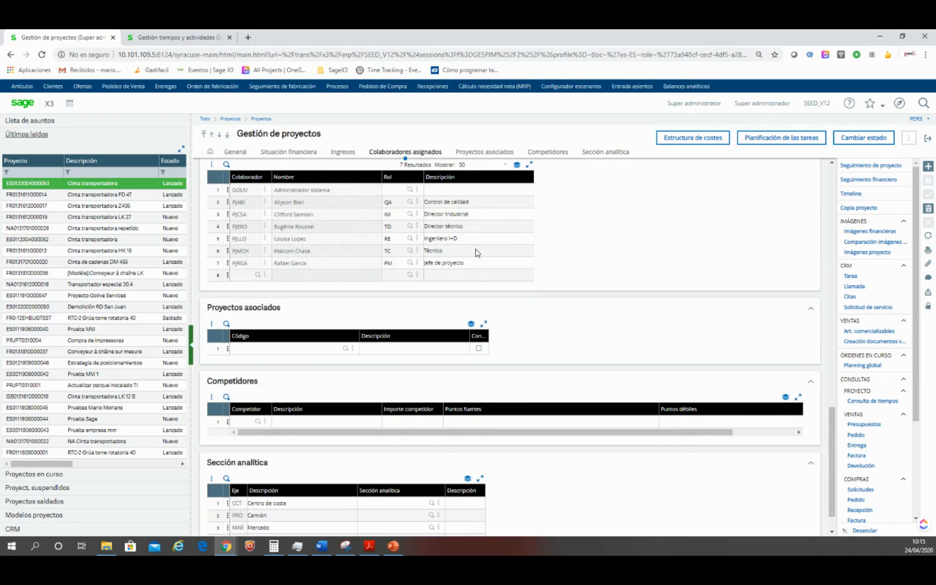
pyautogui.scroll(1, 253, 278)
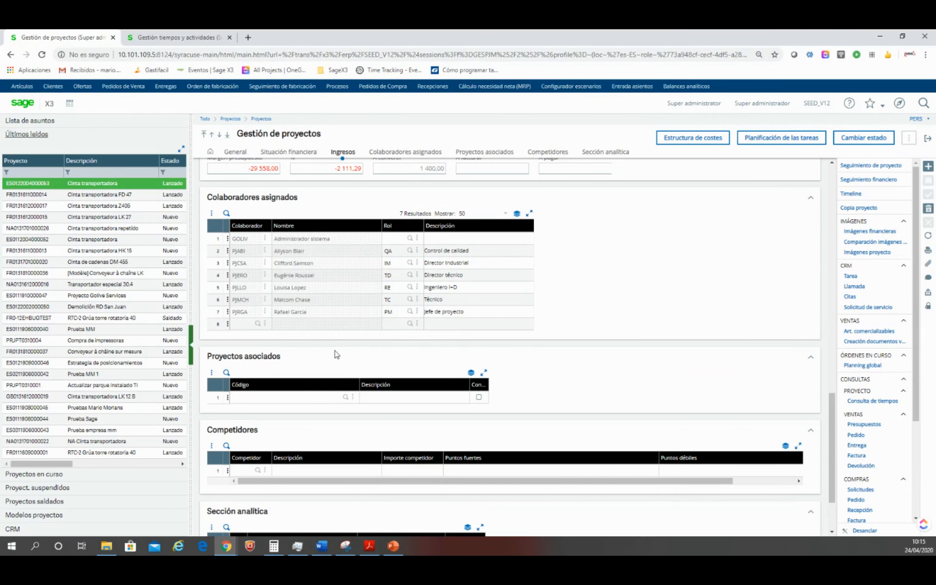
pyautogui.scroll(-1, 336, 354)
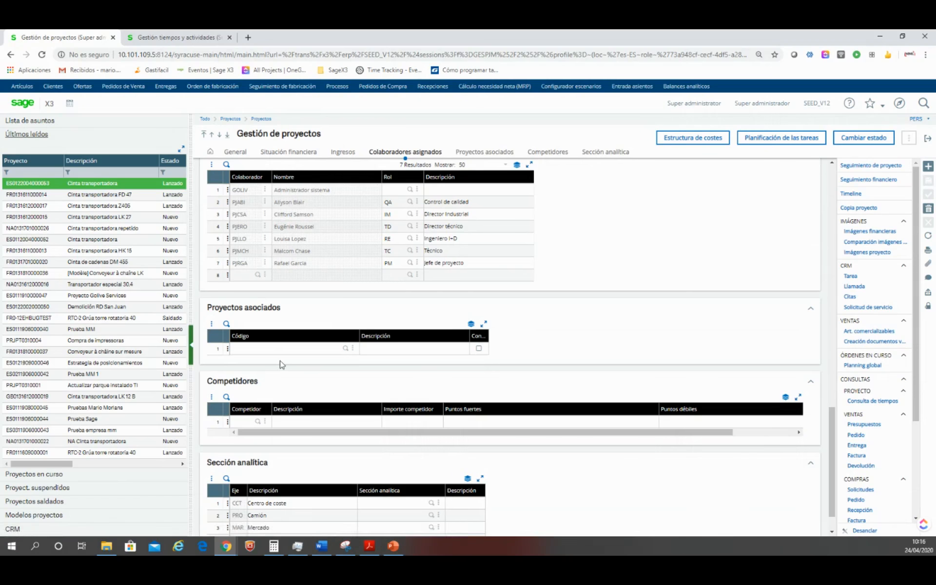
pyautogui.scroll(-1, 262, 395)
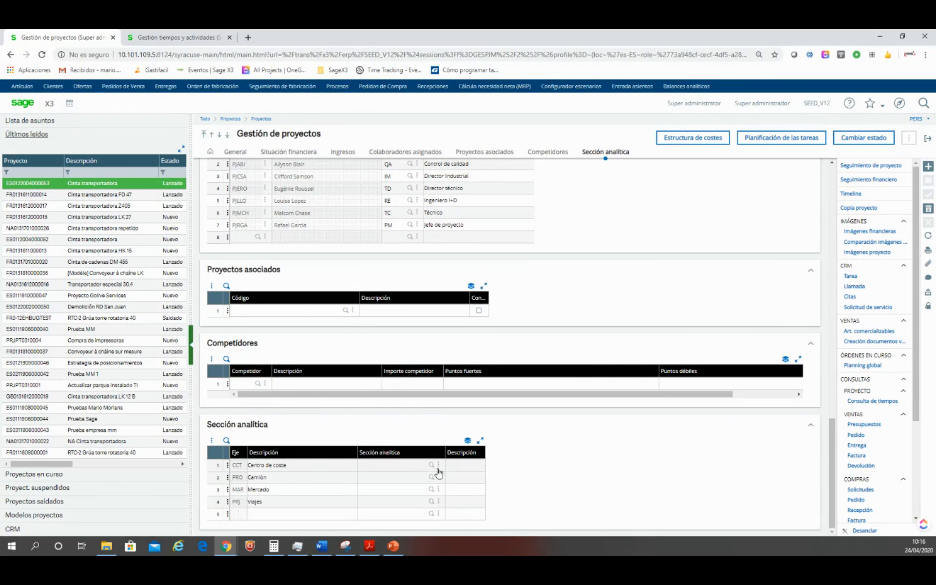
pyautogui.scroll(2, 821, 322)
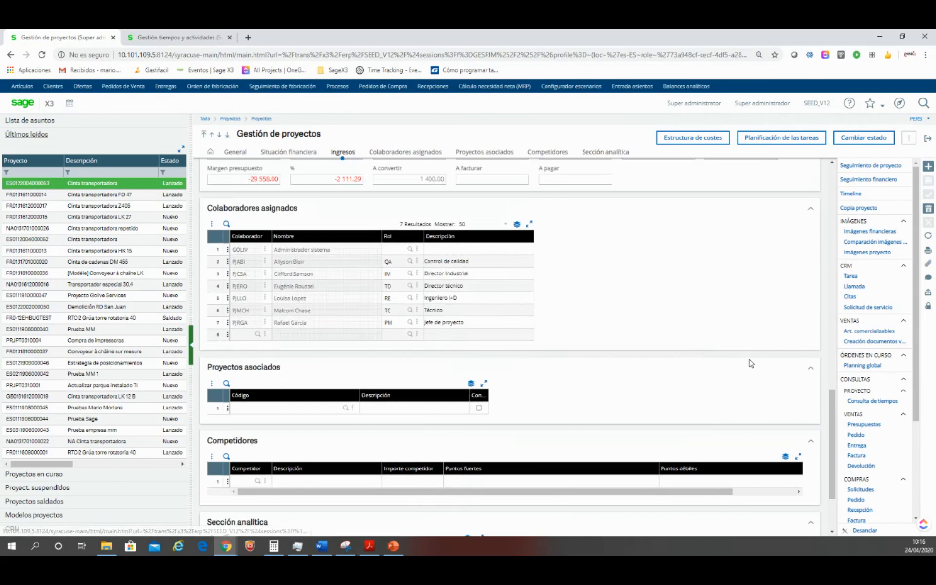
pyautogui.scroll(10, 749, 365)
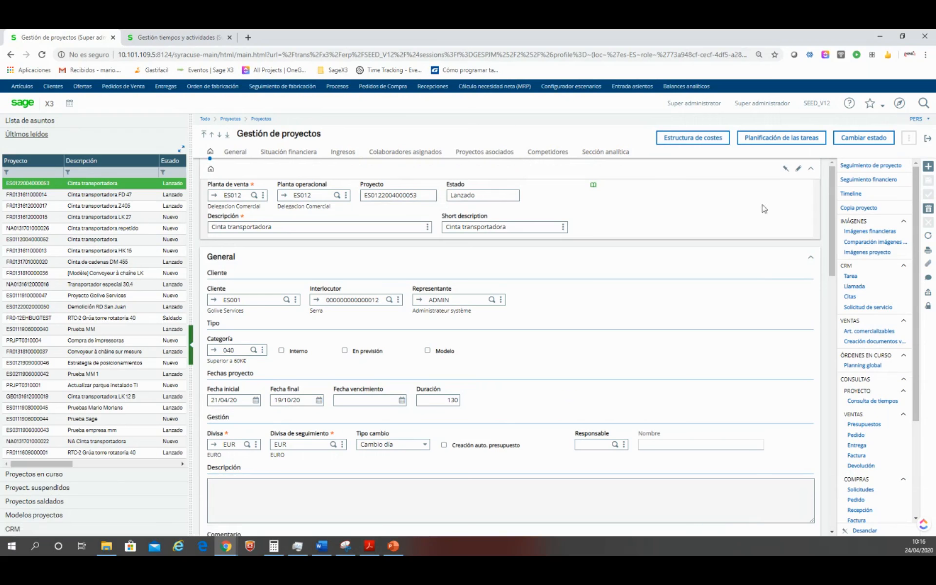
# - Open the task planning of the Cinta transportadora project
pyautogui.click(763, 140)
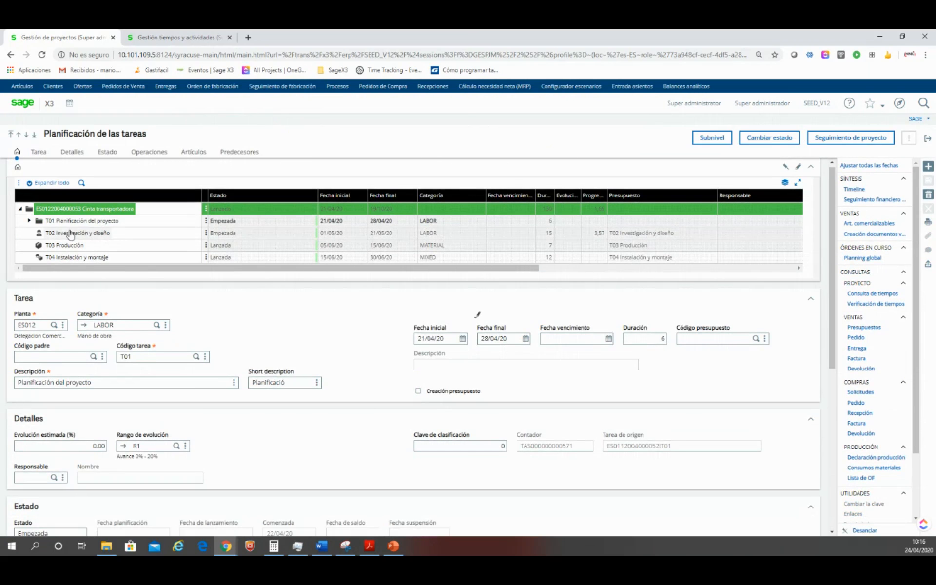
# - Expand task T01 Planificación del proyecto in the task tree and examine its subtasks, status, operations, articles and predecessors
pyautogui.scroll(-1, 63, 237)
pyautogui.scroll(1, 63, 238)
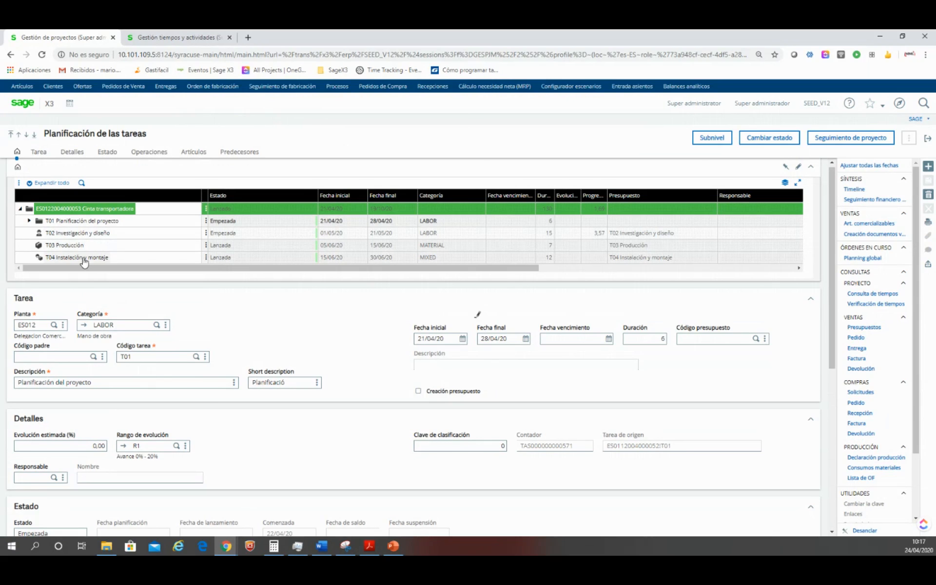
pyautogui.click(29, 222)
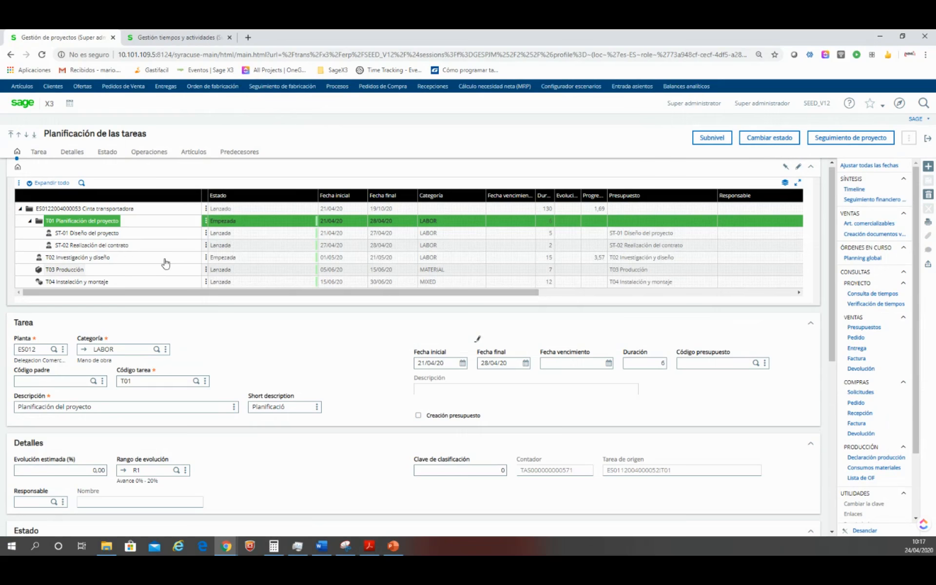
pyautogui.scroll(-7, 155, 387)
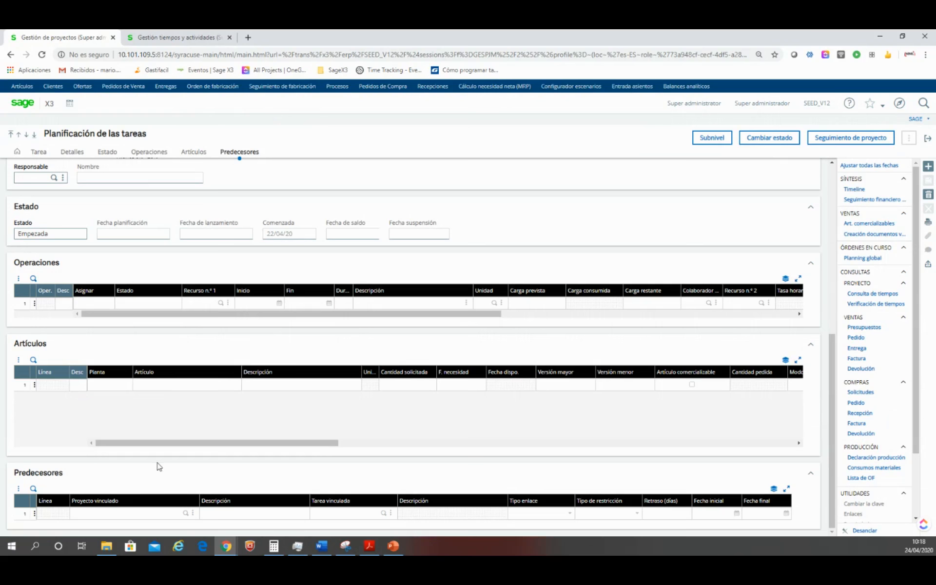
pyautogui.scroll(8, 150, 474)
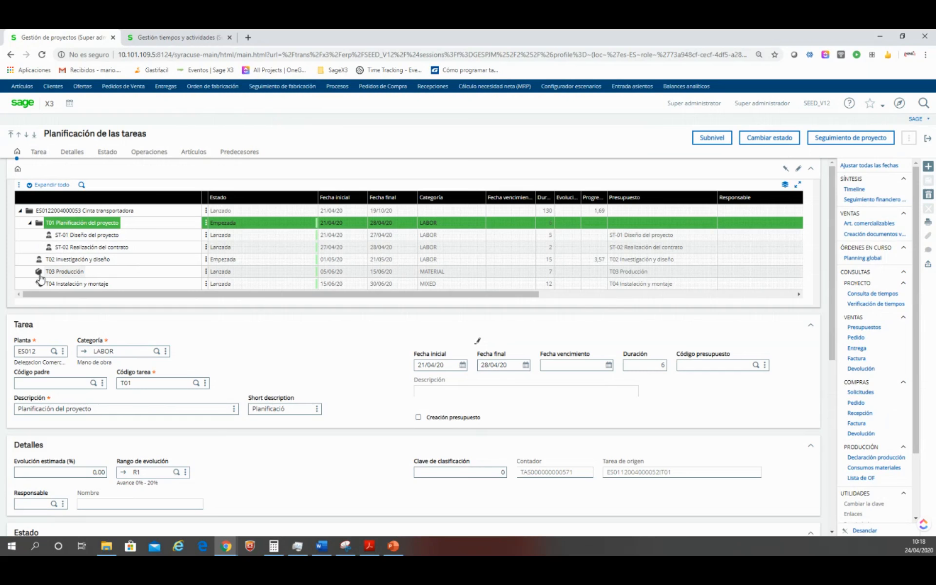
# - Select the material task T03 Producción and examine its assigned articles
pyautogui.click(66, 274)
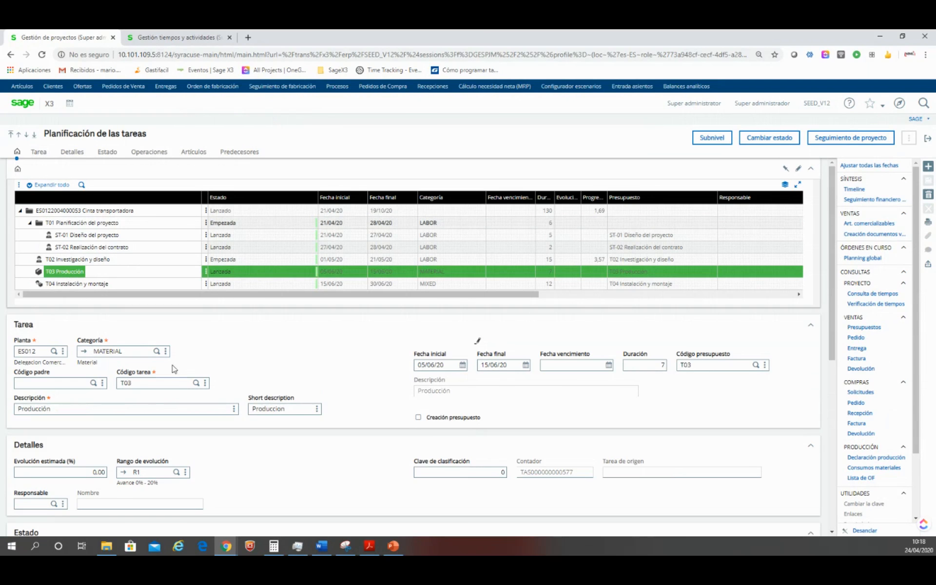
pyautogui.scroll(-7, 168, 351)
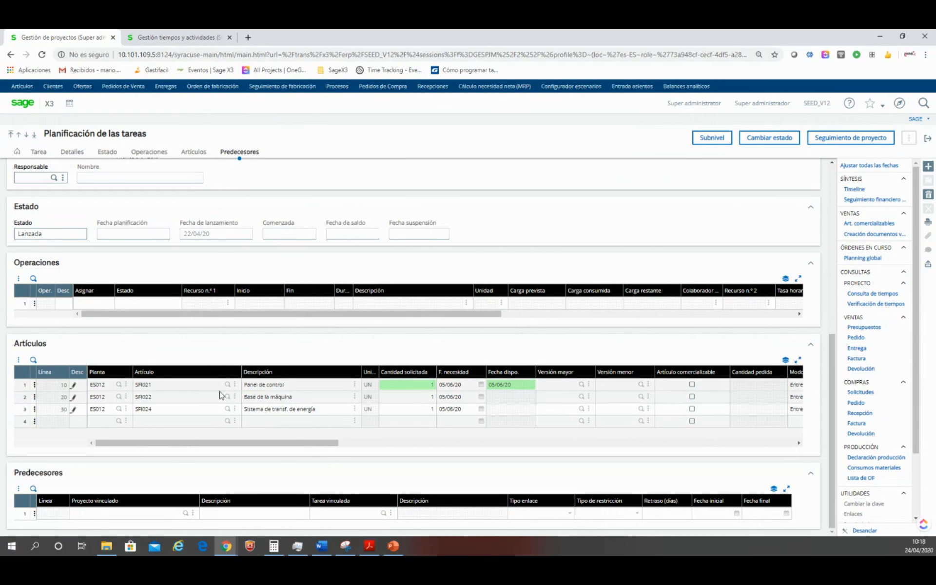
pyautogui.scroll(10, 141, 383)
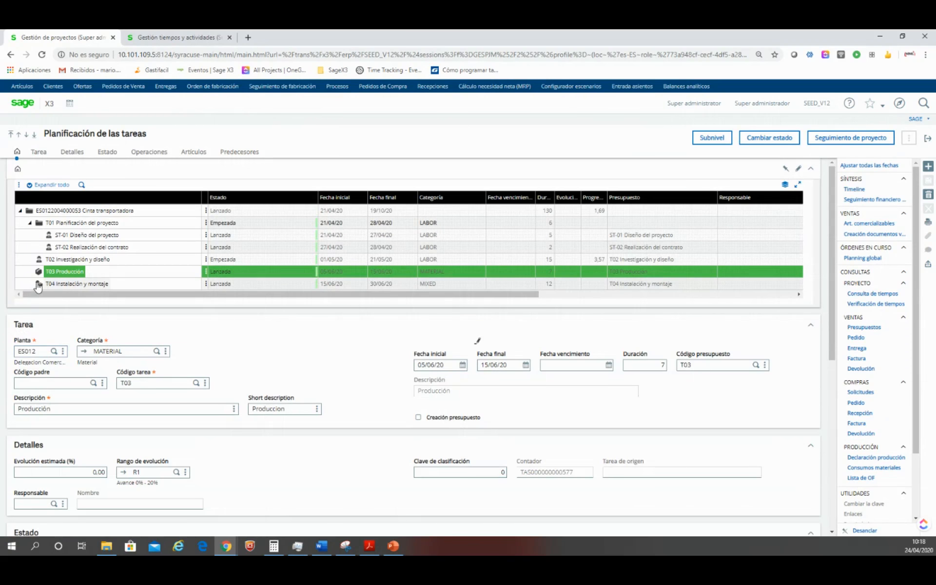
# - Select the mixed task T04 Instalación y montaje and examine its operations and articles
pyautogui.click(56, 285)
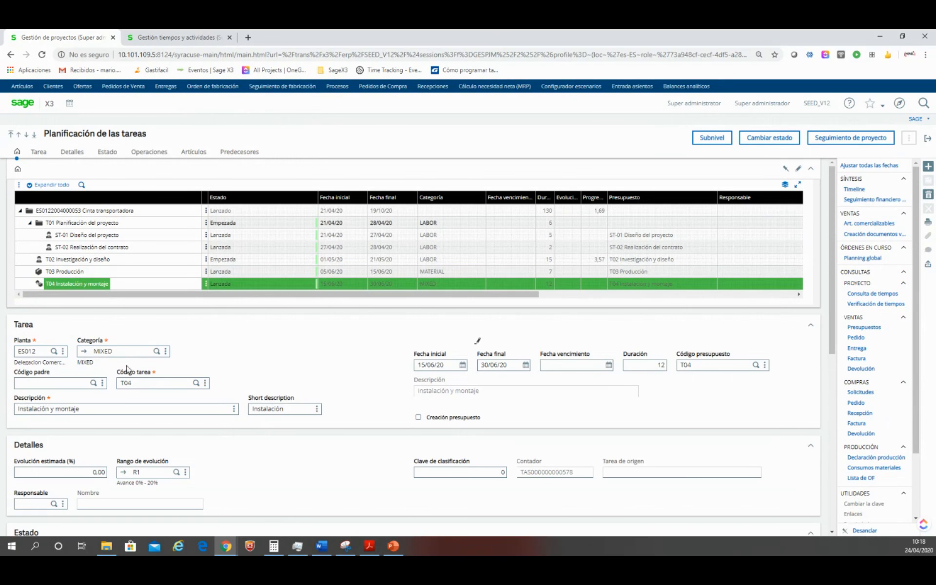
pyautogui.scroll(-5, 140, 353)
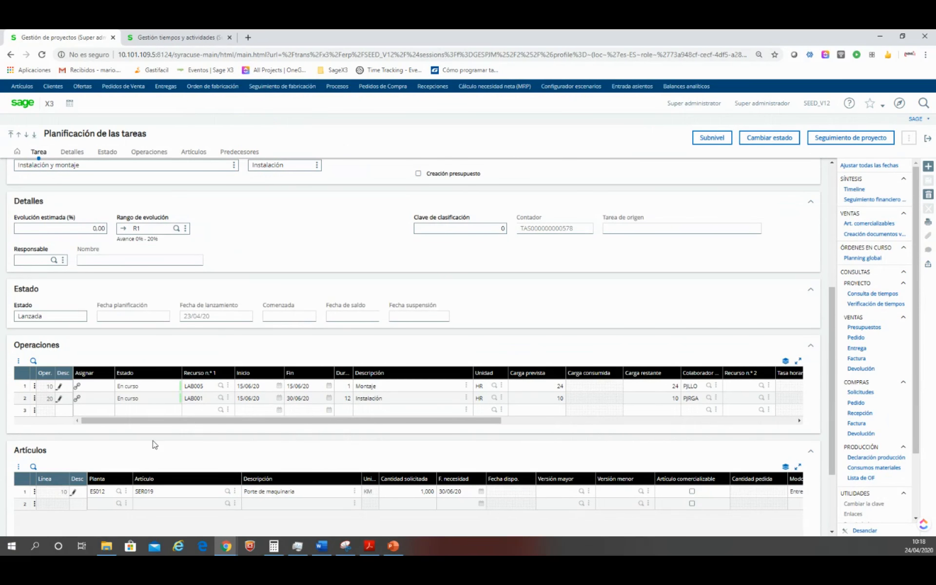
pyautogui.scroll(5, 155, 444)
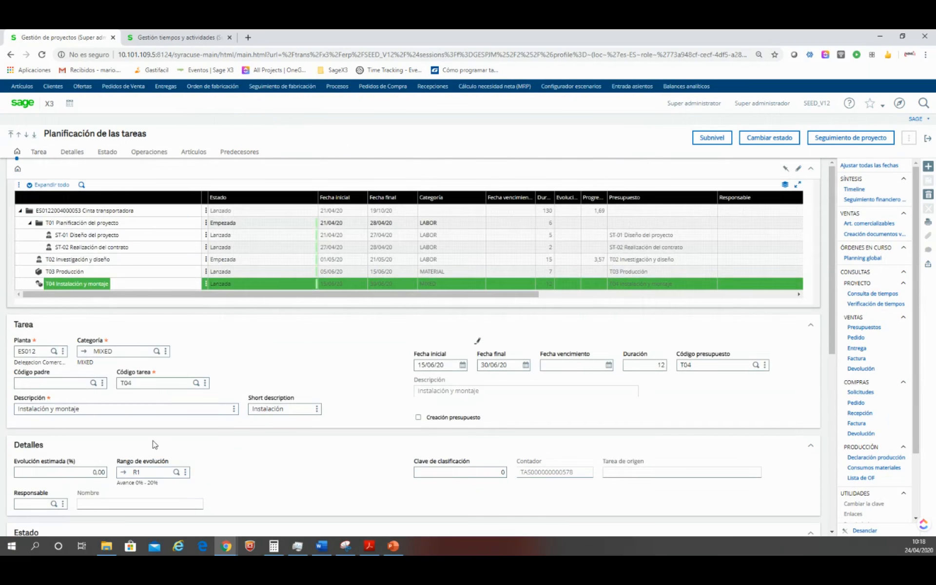
# - Select subtask ST-01 Diseño del proyecto and examine its dates, budget code, details and status
pyautogui.click(73, 238)
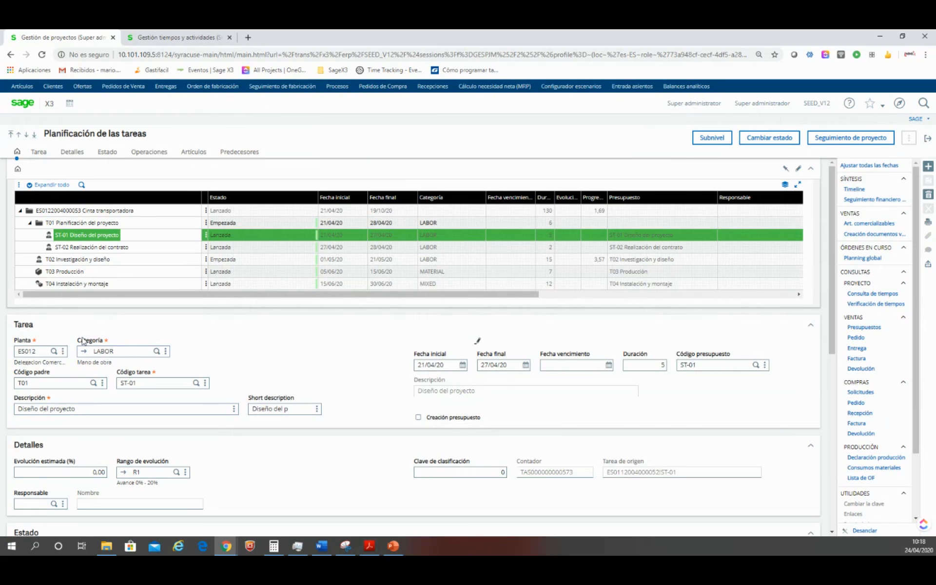
pyautogui.scroll(-1, 82, 341)
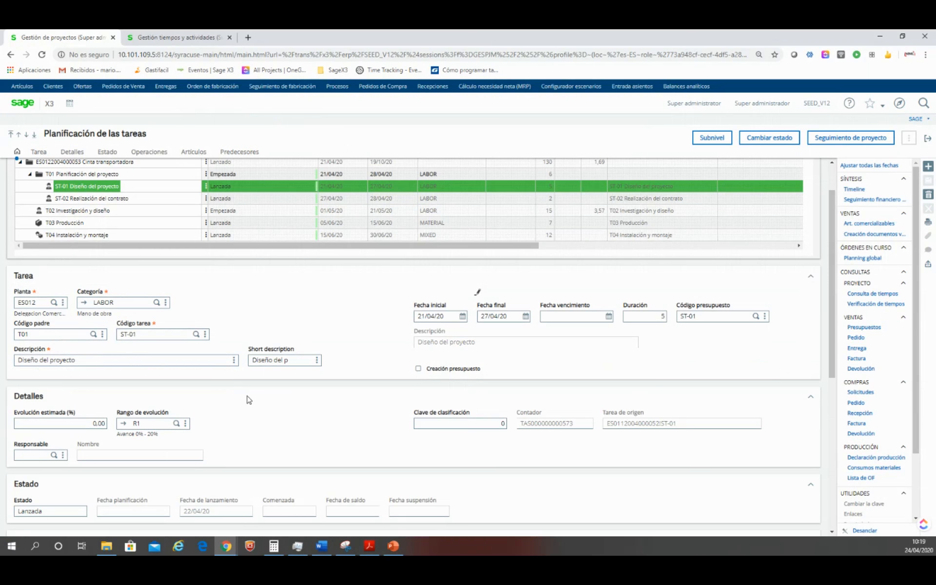
pyautogui.scroll(-1, 249, 400)
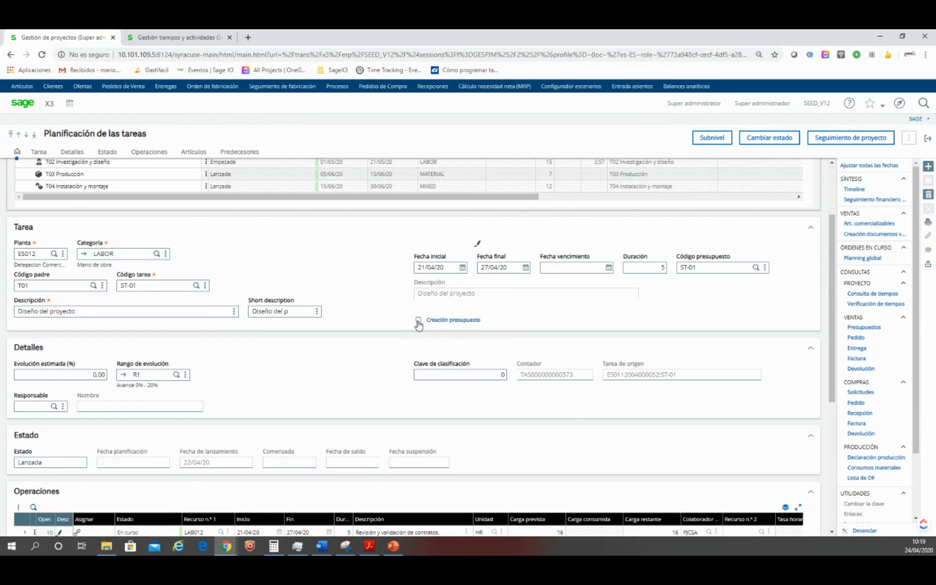
pyautogui.scroll(-2, 348, 417)
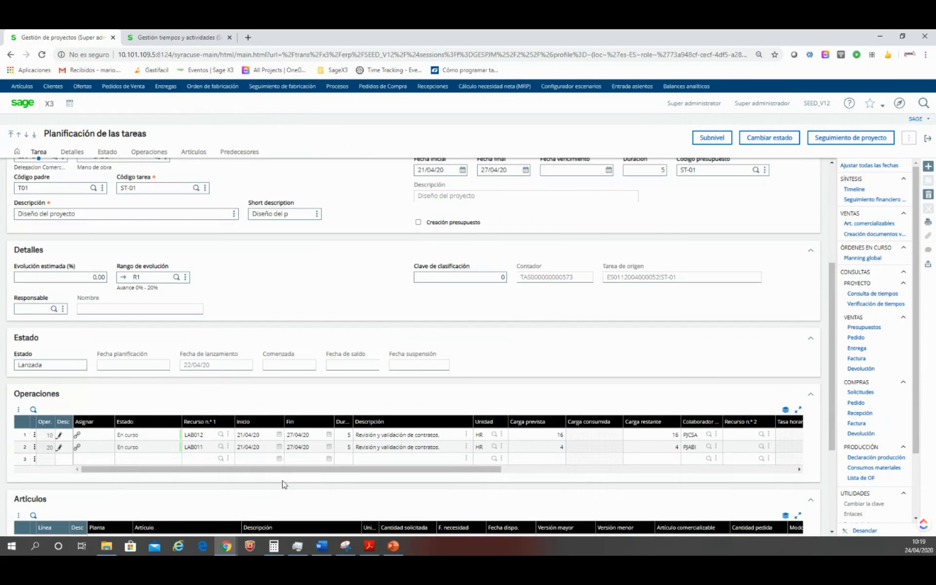
pyautogui.scroll(-2, 198, 484)
pyautogui.scroll(2, 302, 485)
# - Examine the resources, dates, workloads, collaborators and hourly rates in the operations table of subtask ST-01
pyautogui.moveTo(462, 470); pyautogui.dragTo(541, 471)
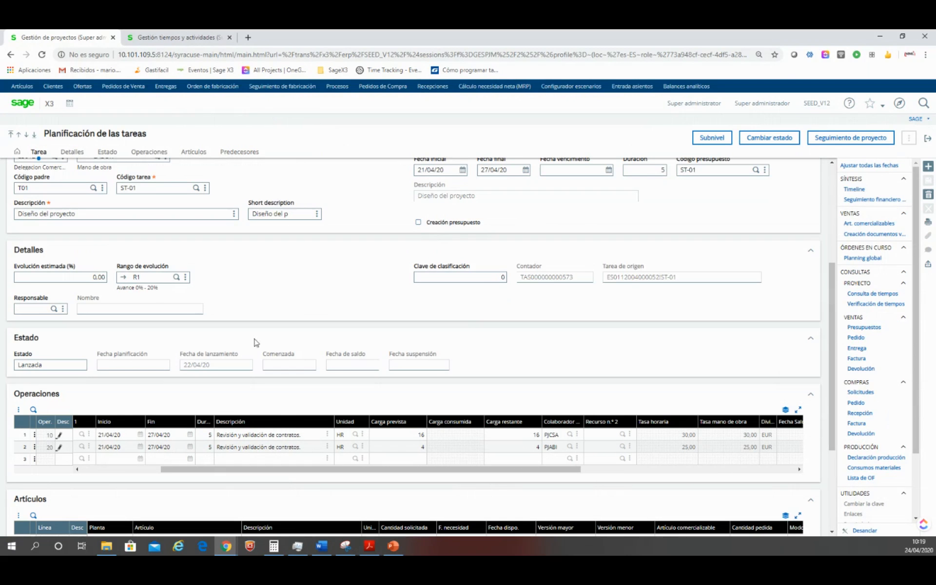
pyautogui.scroll(4, 199, 356)
pyautogui.scroll(-3, 229, 410)
pyautogui.moveTo(296, 519); pyautogui.dragTo(181, 519)
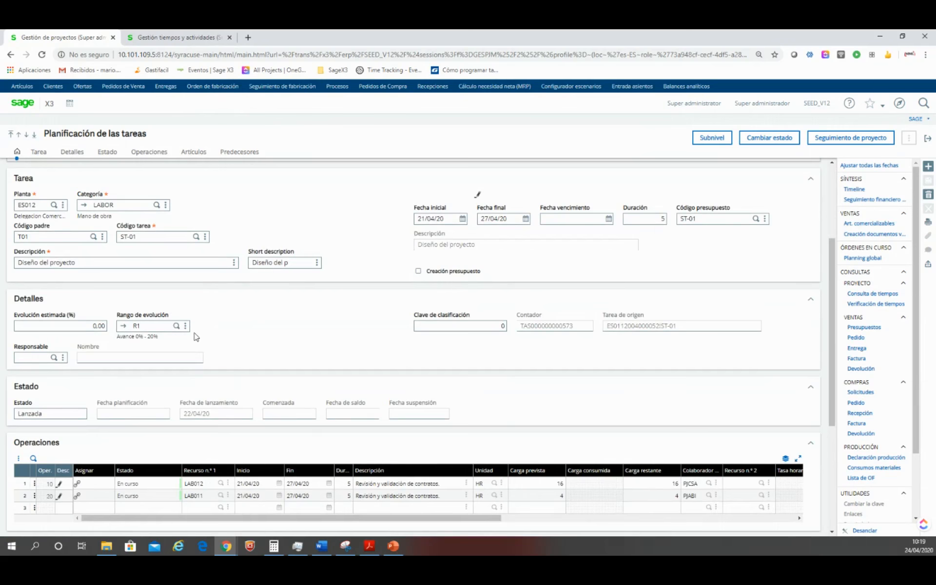
pyautogui.scroll(-1, 197, 335)
pyautogui.scroll(-2, 196, 337)
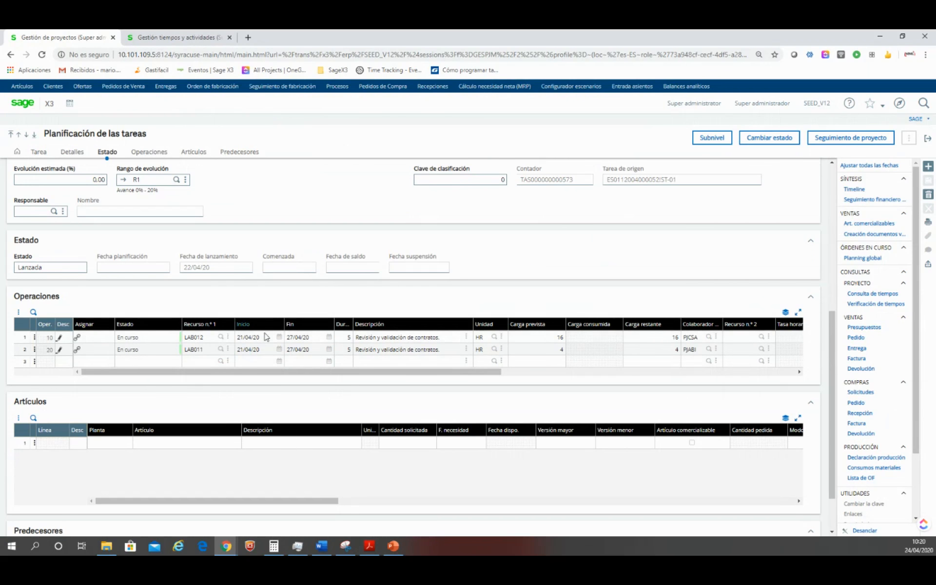
pyautogui.moveTo(334, 374); pyautogui.dragTo(379, 373)
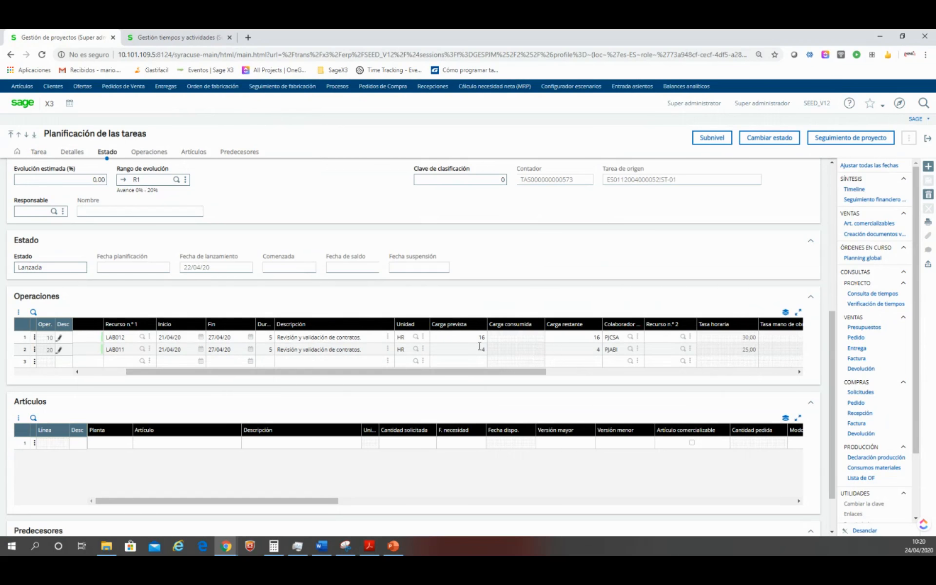
pyautogui.moveTo(493, 377); pyautogui.dragTo(555, 369)
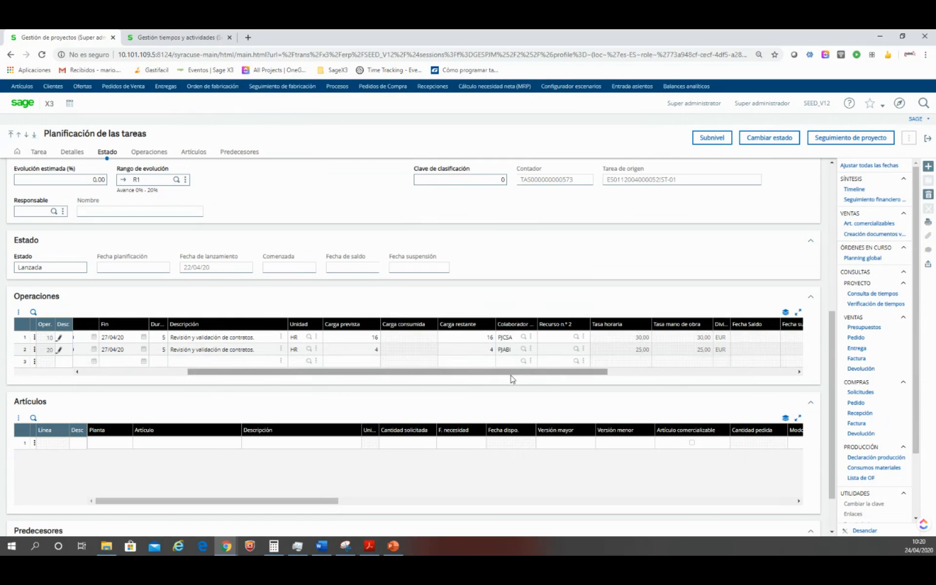
pyautogui.moveTo(511, 376); pyautogui.dragTo(259, 391)
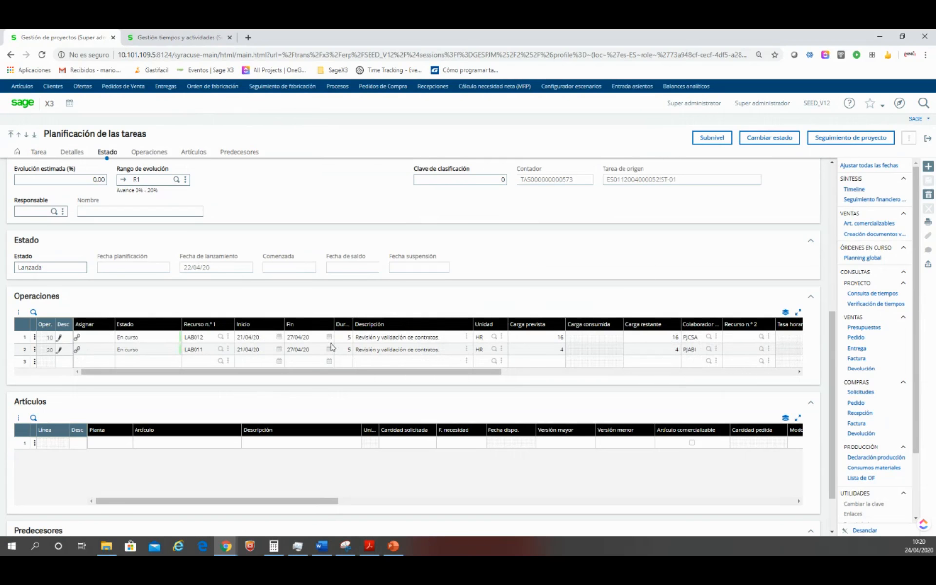
# - Open the detail of ST-01's operation 10, examine its loads and assigned collaborators, and return to the task planning
pyautogui.click(78, 339)
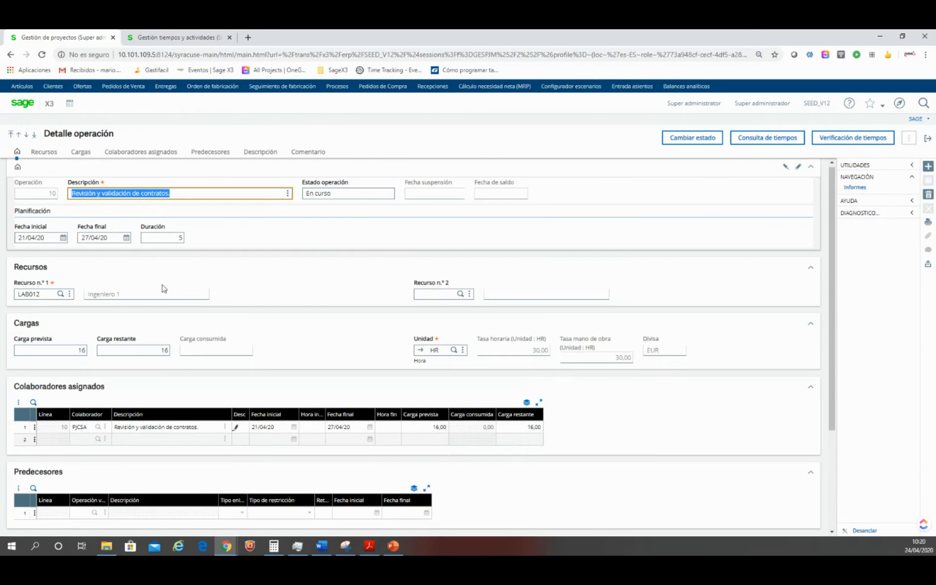
pyautogui.scroll(-1, 163, 289)
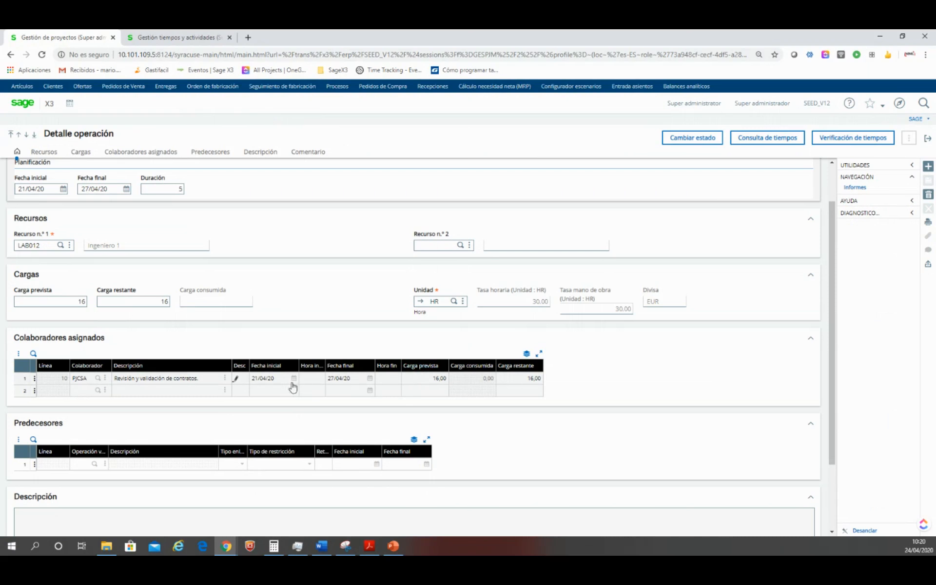
pyautogui.click(928, 140)
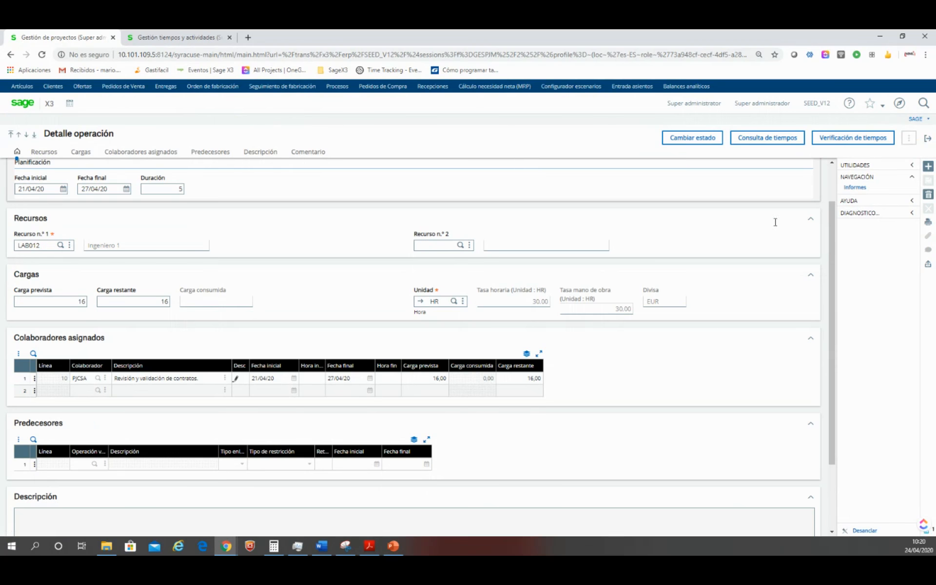
# - Select task T02 Investigación y diseño and examine the planned, consumed and remaining loads and collaborators of its operations
pyautogui.scroll(-2, 195, 378)
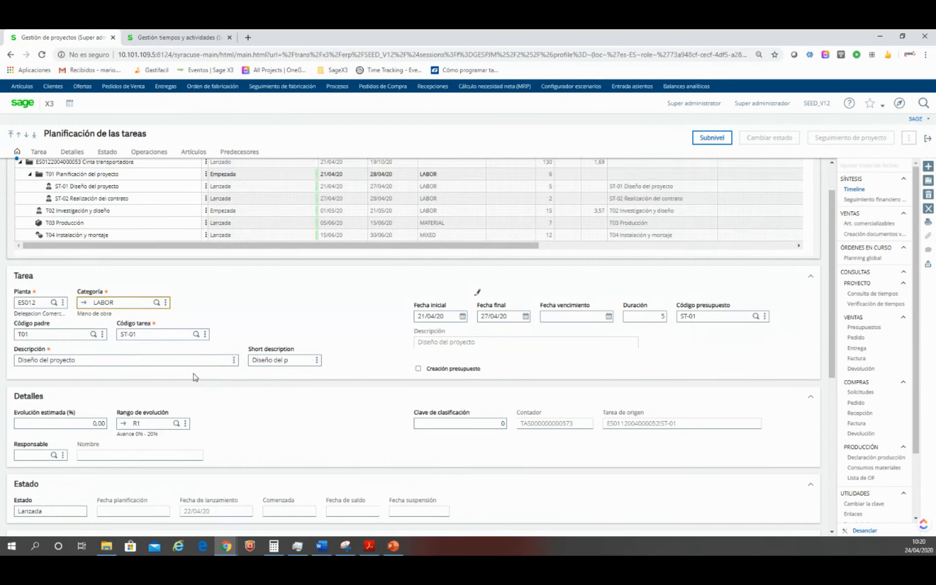
pyautogui.scroll(-3, 195, 378)
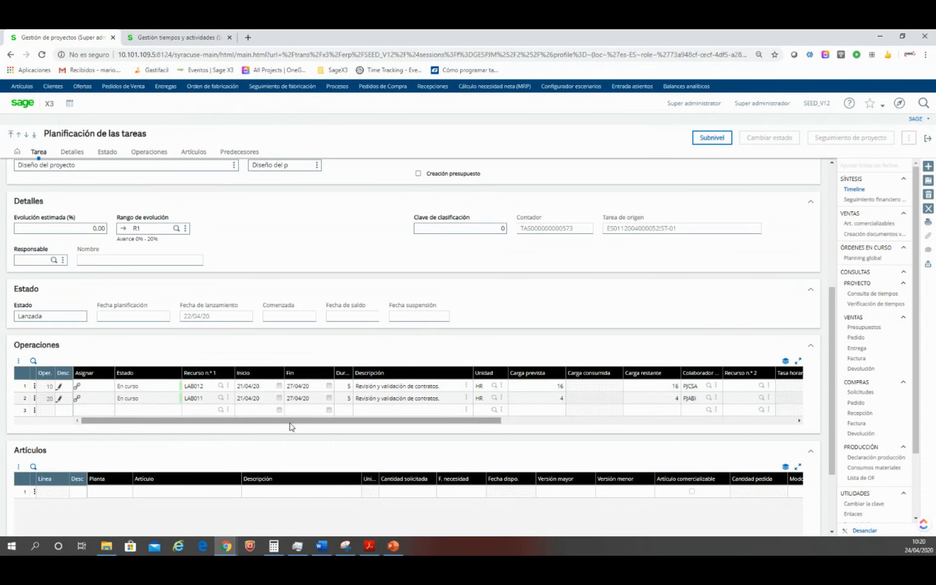
pyautogui.scroll(5, 288, 424)
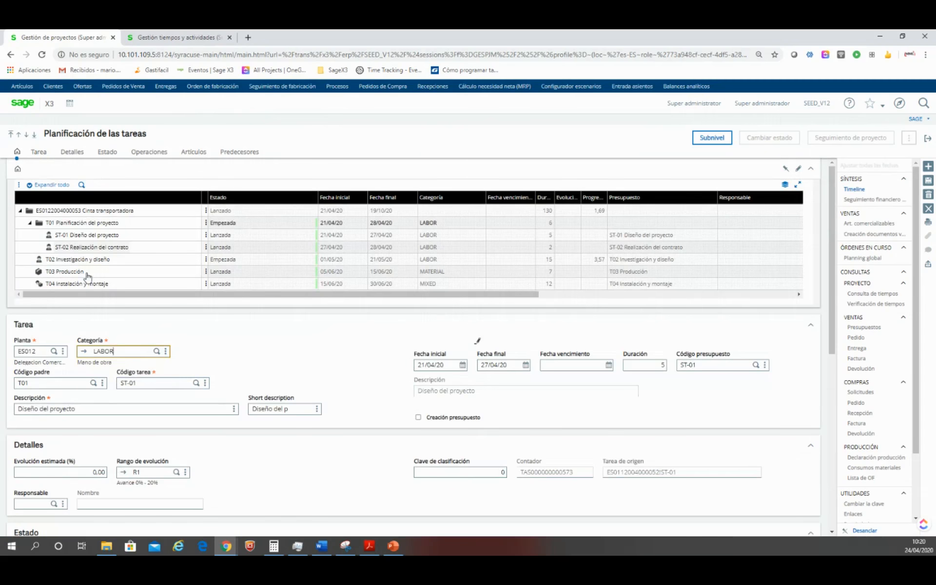
pyautogui.scroll(-4, 108, 322)
pyautogui.scroll(2, 117, 342)
pyautogui.scroll(-1, 131, 370)
pyautogui.scroll(2, 130, 370)
pyautogui.click(79, 212)
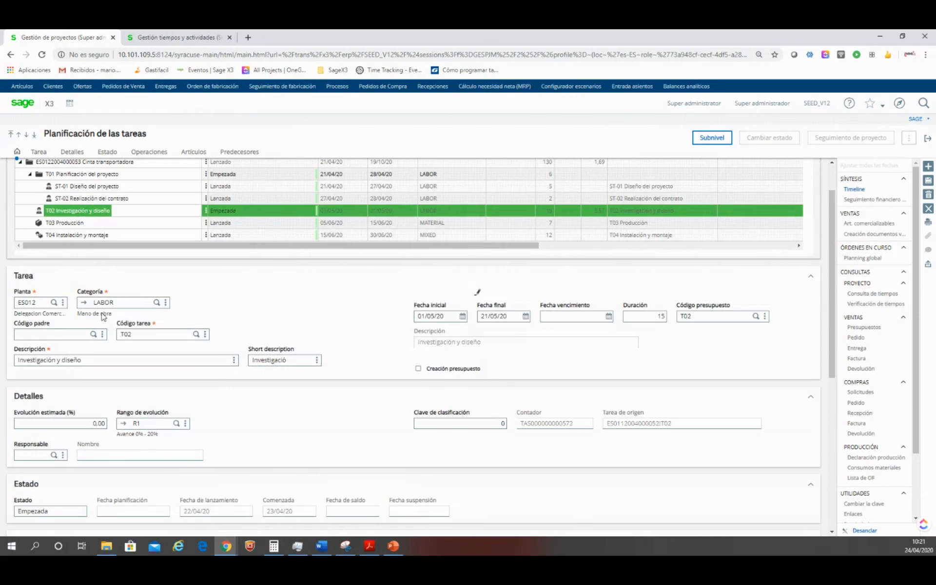
pyautogui.scroll(-3, 103, 338)
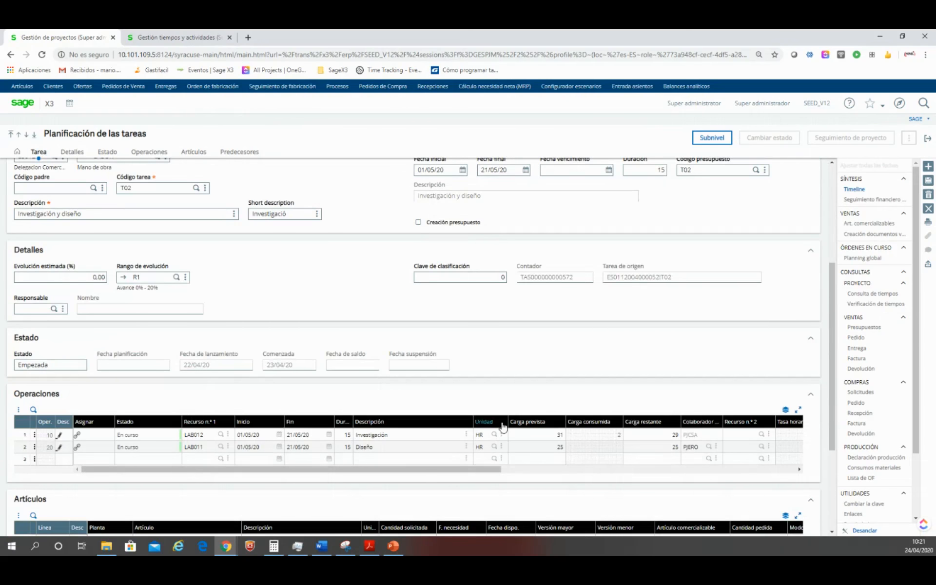
pyautogui.moveTo(461, 469); pyautogui.dragTo(487, 469)
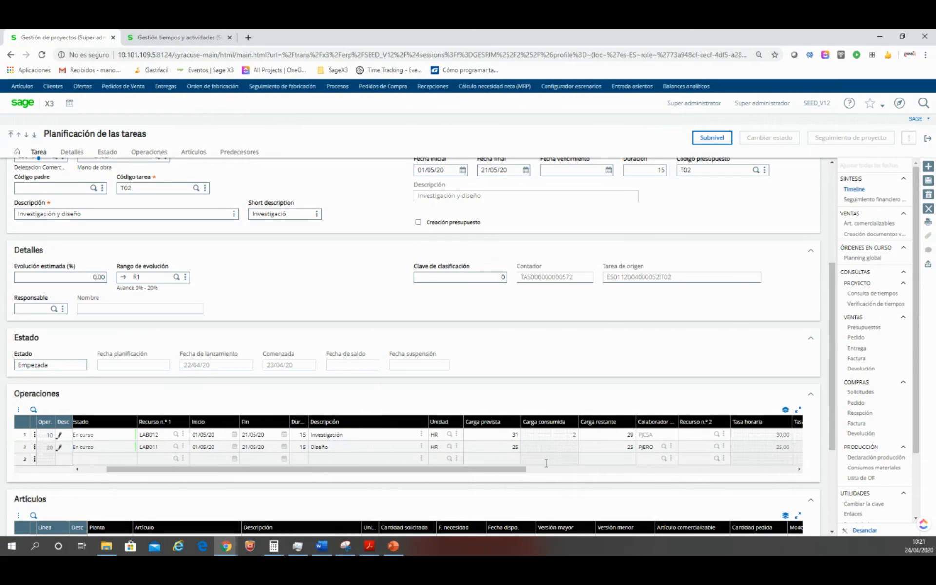
pyautogui.moveTo(351, 469); pyautogui.dragTo(377, 469)
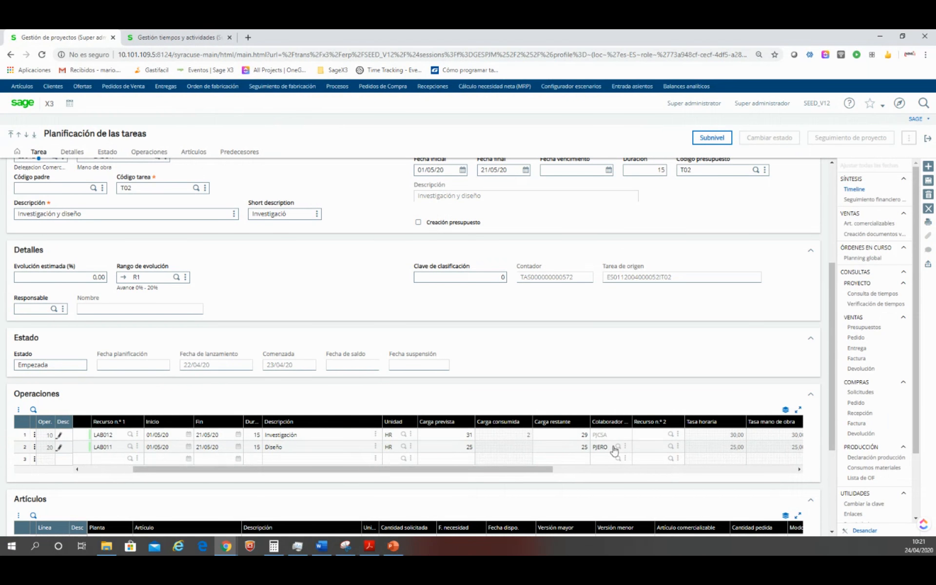
pyautogui.moveTo(517, 471); pyautogui.dragTo(396, 474)
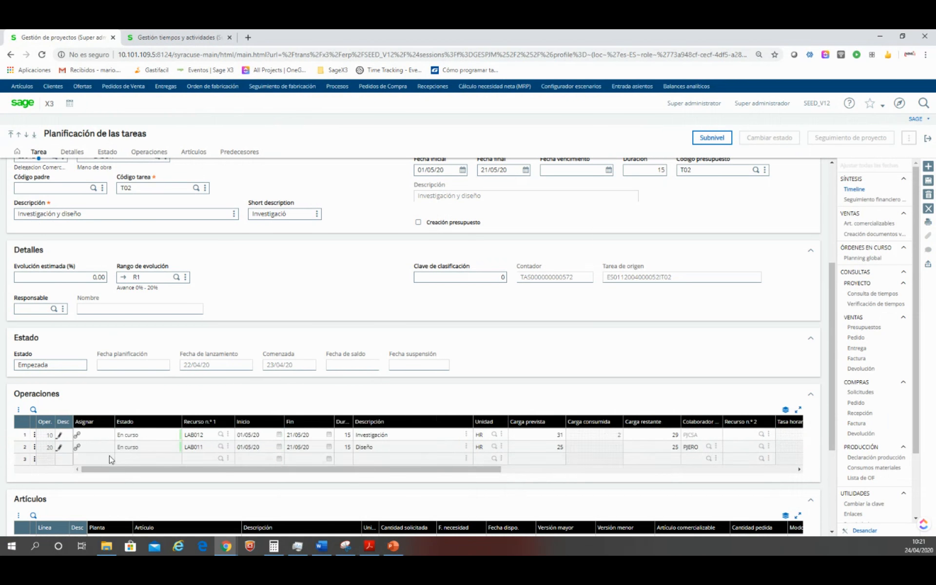
# - Open the detail of T02's Investigación operation and examine its loads and how they are distributed among the assigned collaborators
pyautogui.click(77, 437)
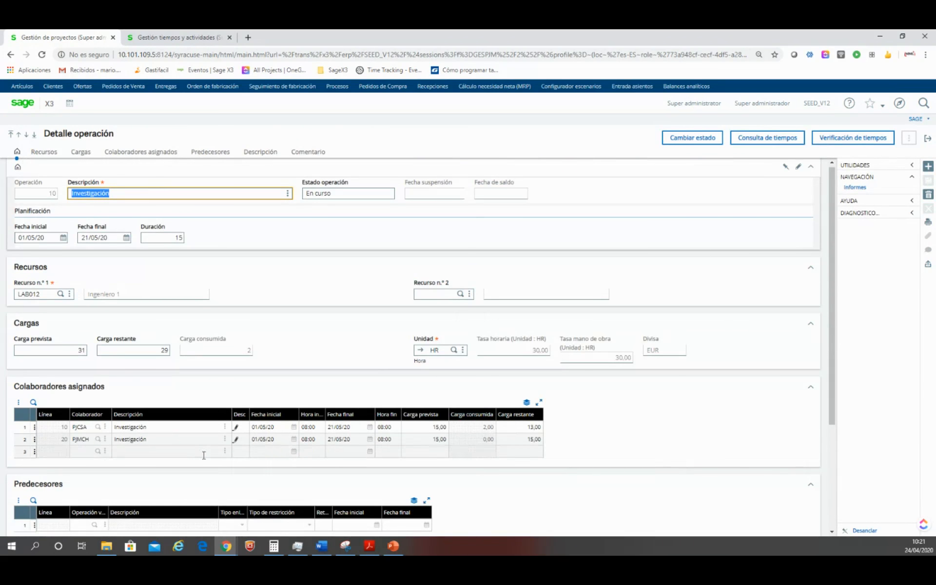
pyautogui.scroll(-1, 128, 383)
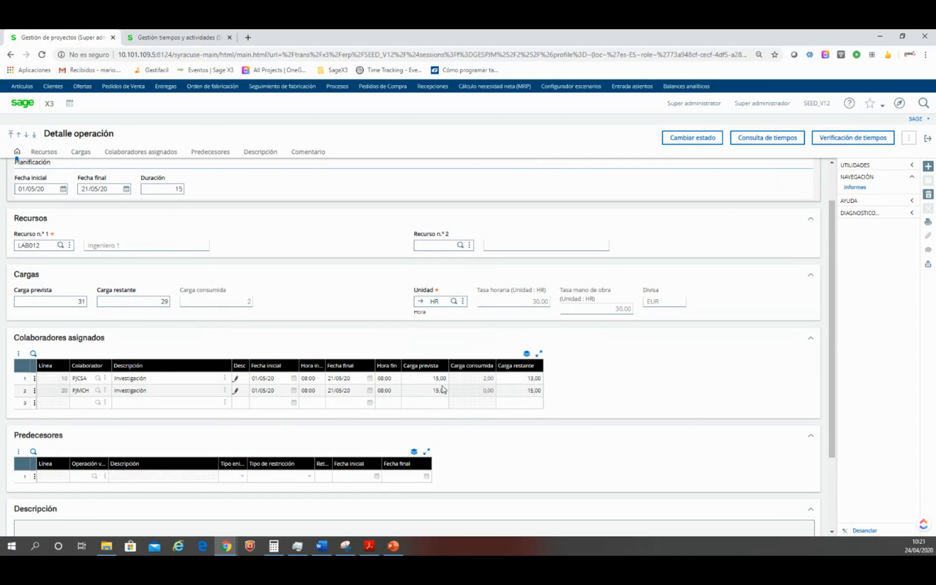
pyautogui.scroll(2, 424, 329)
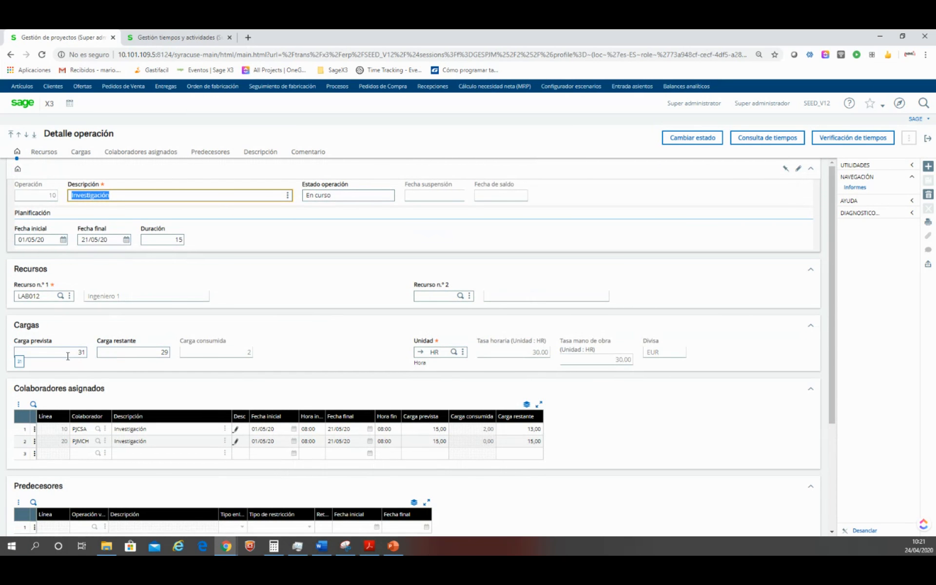
pyautogui.scroll(-1, 429, 416)
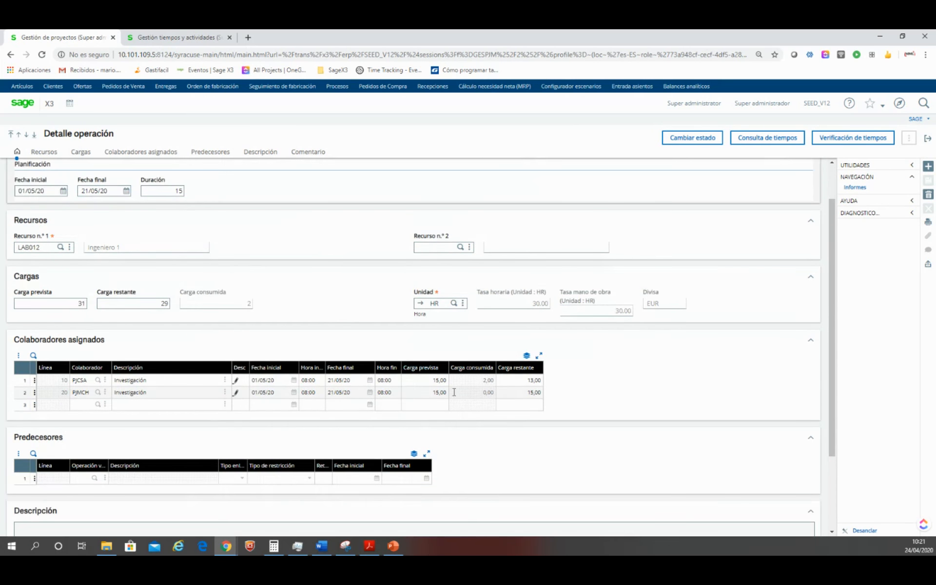
# - Return to the task planning, select task T03 Producción and examine the requested quantities, dates and assignment status of its articles
pyautogui.scroll(-1, 274, 369)
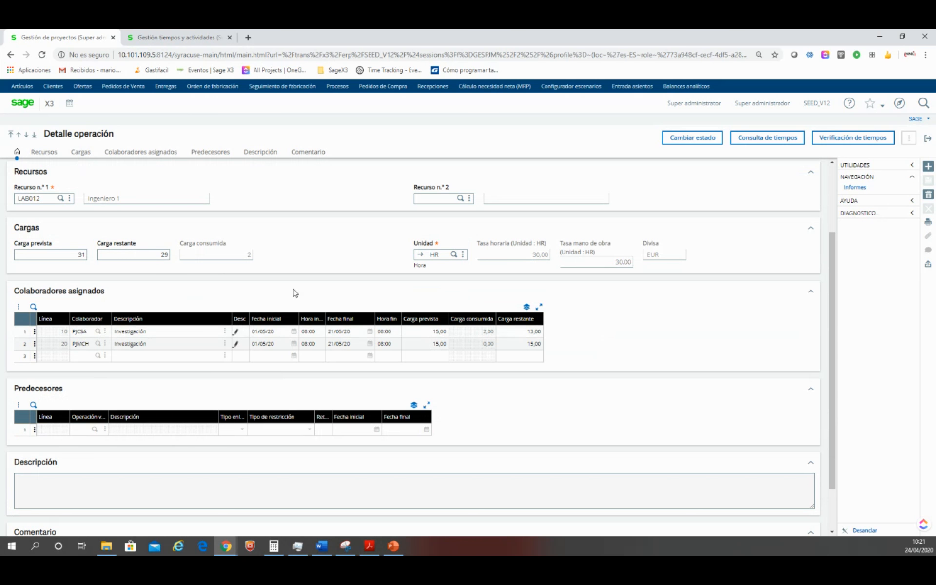
pyautogui.click(930, 138)
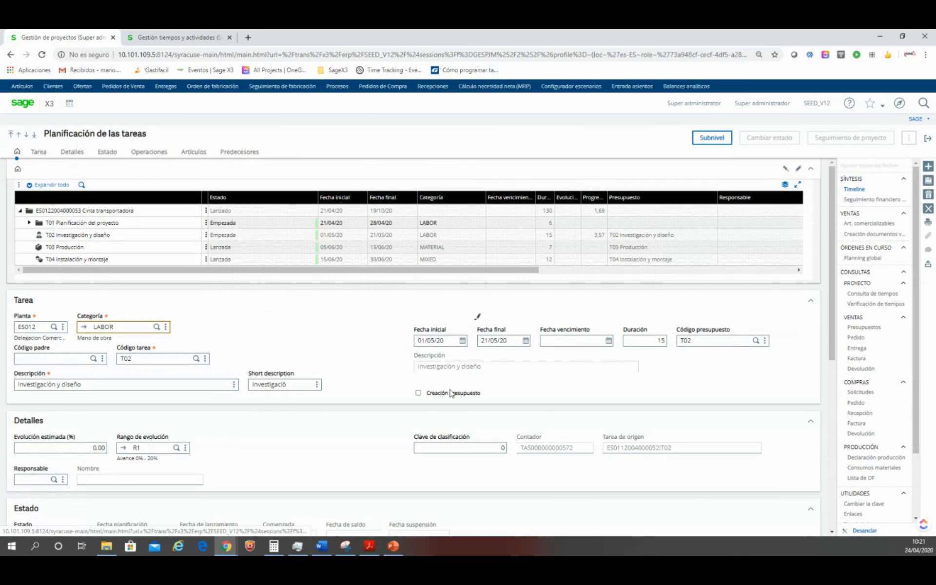
pyautogui.click(55, 248)
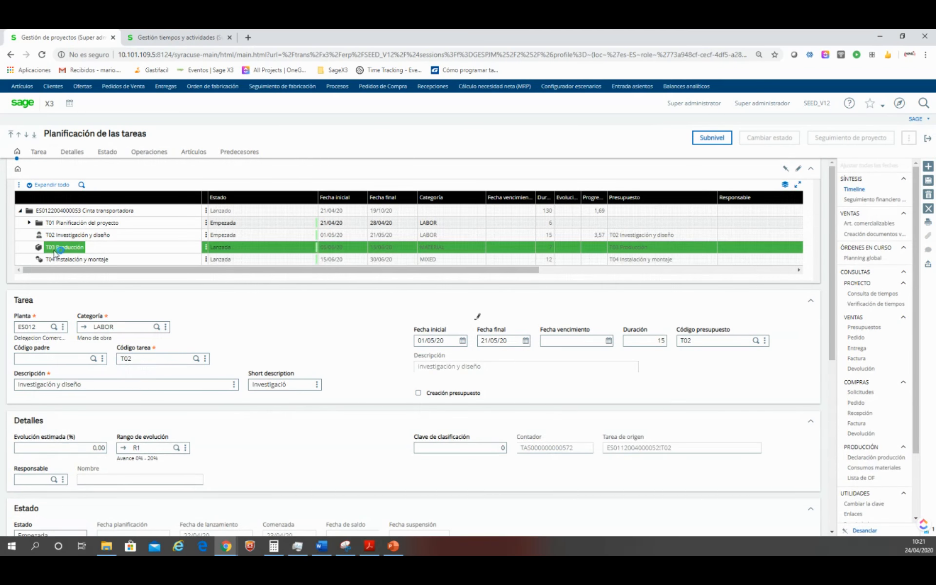
pyautogui.scroll(-5, 90, 309)
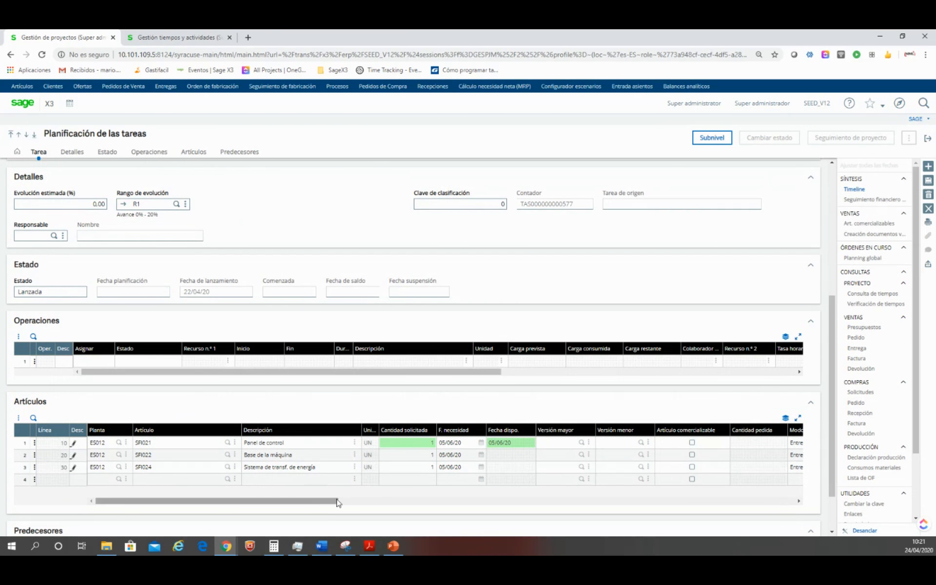
pyautogui.moveTo(326, 505)
pyautogui.mouseDown()
pyautogui.moveTo(360, 494)
pyautogui.moveTo(314, 497)
pyautogui.mouseUp()
pyautogui.moveTo(199, 501); pyautogui.dragTo(424, 493)
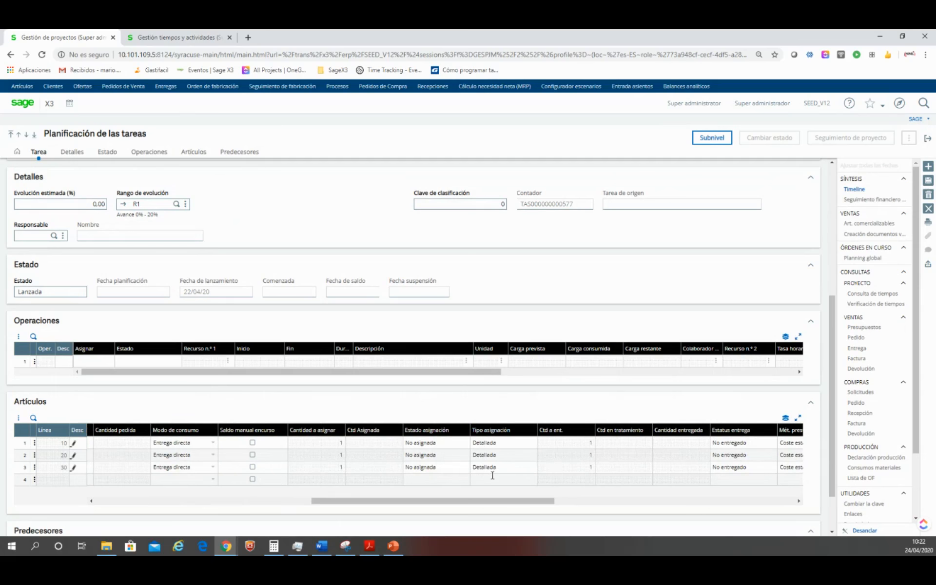
pyautogui.moveTo(493, 501); pyautogui.dragTo(583, 508)
# - Review the principal budget method options of T03's first article and examine the plan and order numbers of its articles
pyautogui.click(602, 444)
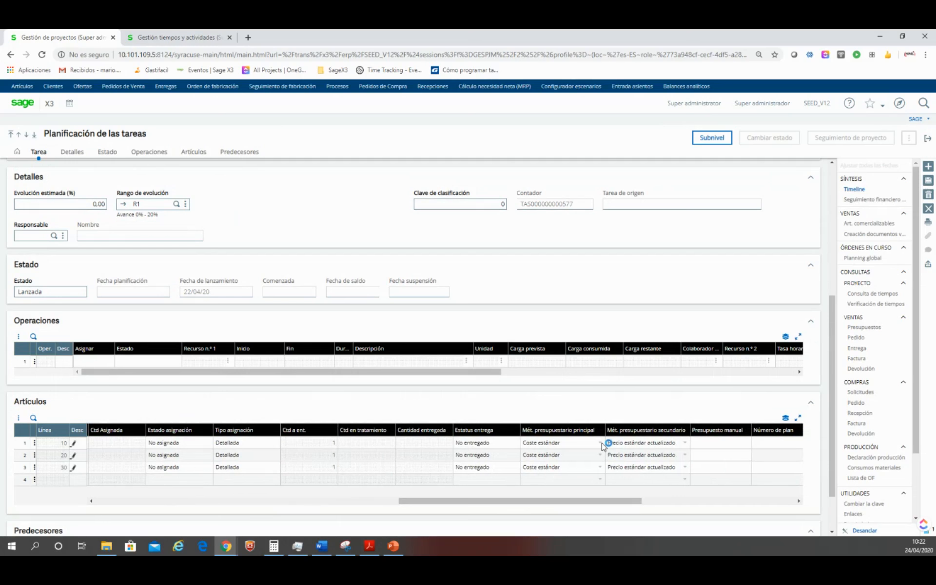
pyautogui.click(602, 445)
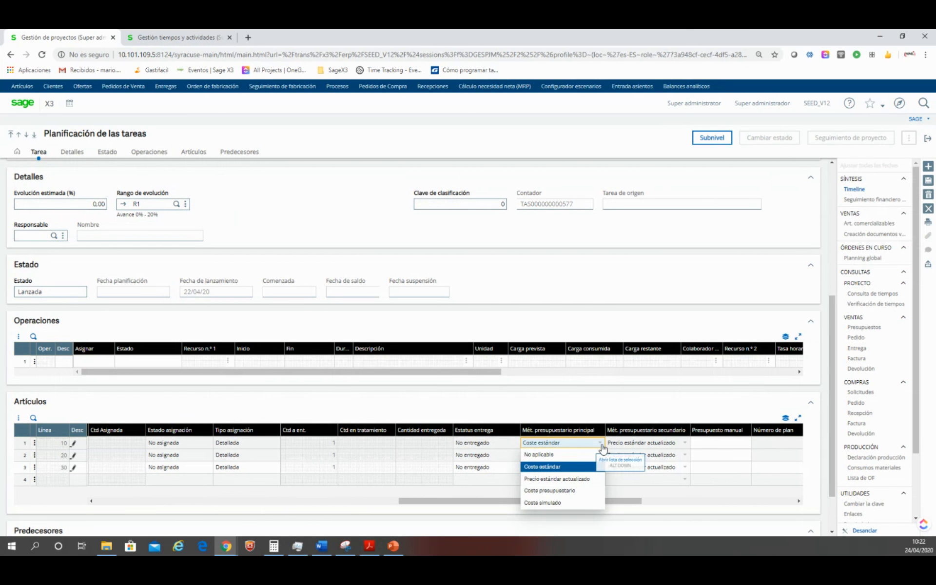
pyautogui.click(621, 505)
pyautogui.moveTo(599, 505); pyautogui.dragTo(200, 506)
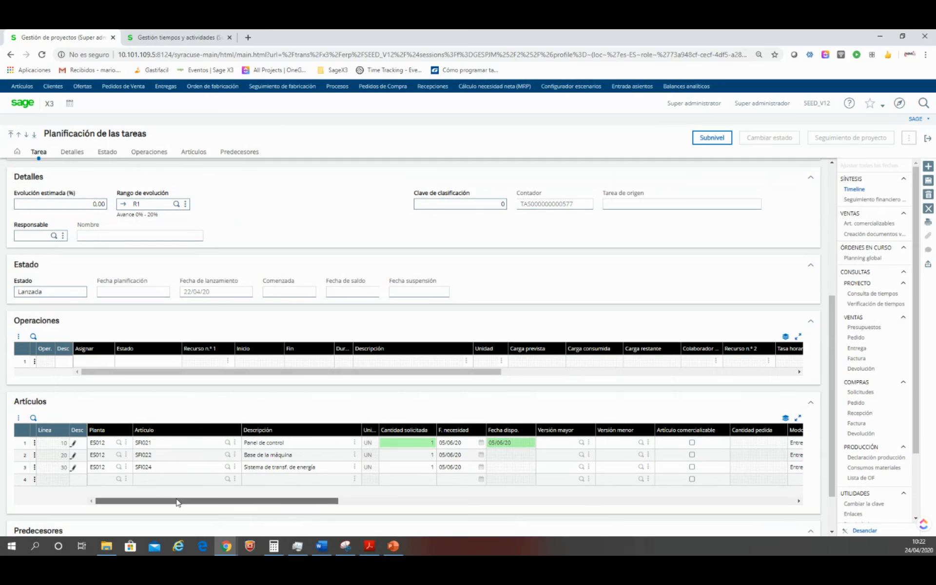
pyautogui.moveTo(176, 502); pyautogui.dragTo(640, 530)
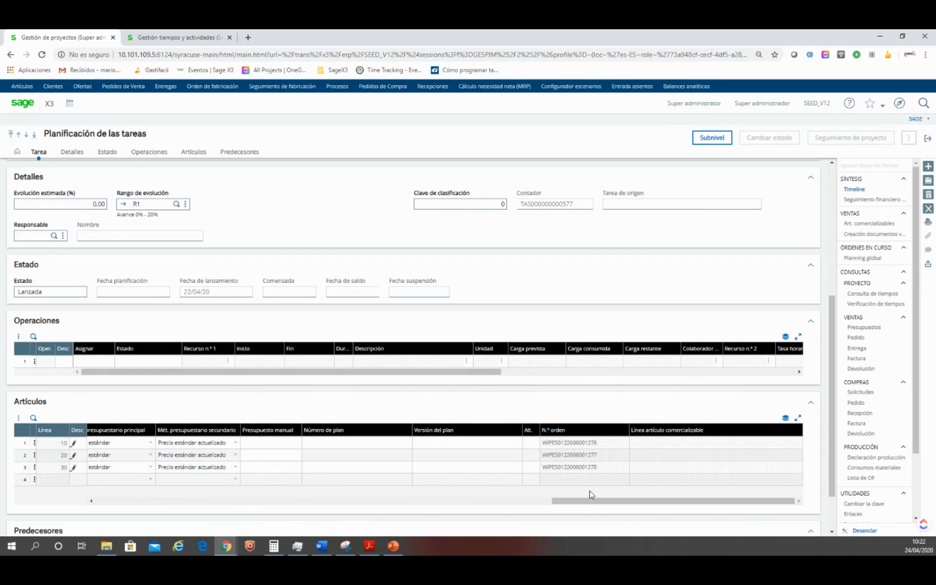
pyautogui.moveTo(600, 501); pyautogui.dragTo(145, 500)
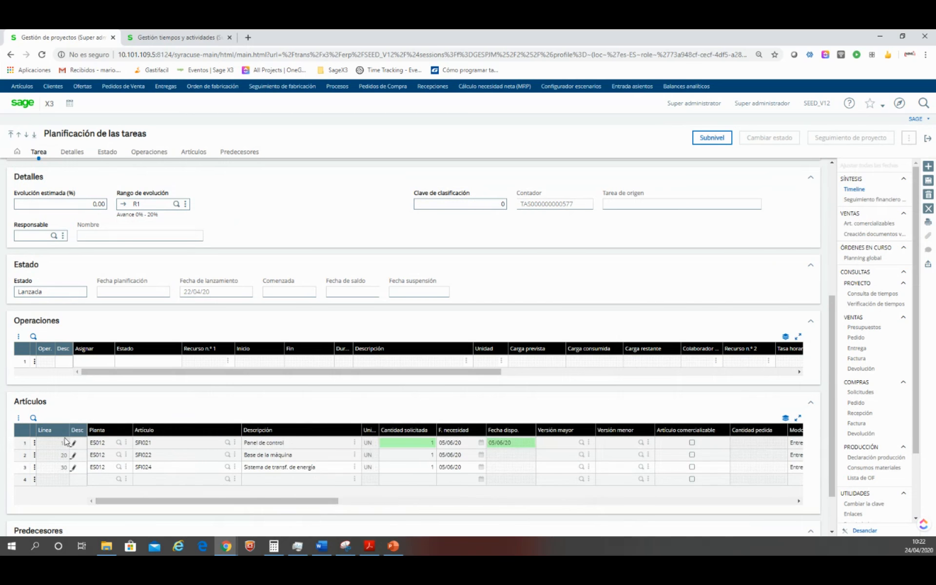
# - Open the orders associated with article SFI021 Panel de control, examine the order's dates, origin and available actions, and return to the task planning
pyautogui.click(34, 443)
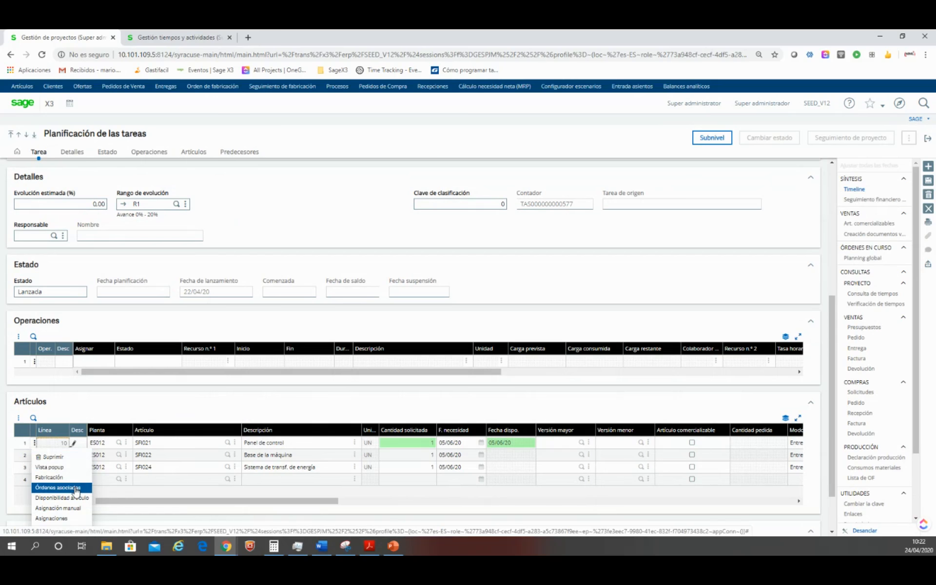
pyautogui.click(76, 488)
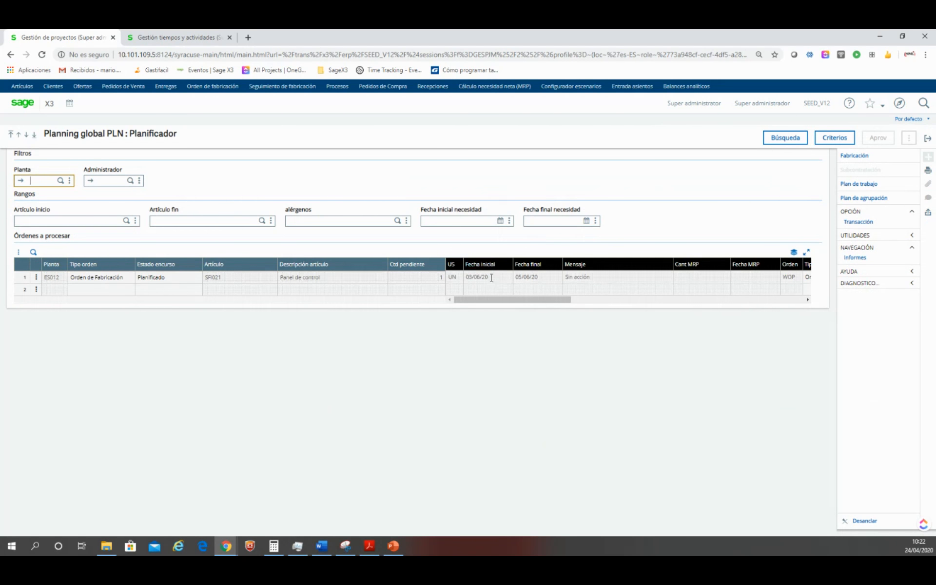
pyautogui.moveTo(543, 301); pyautogui.dragTo(750, 300)
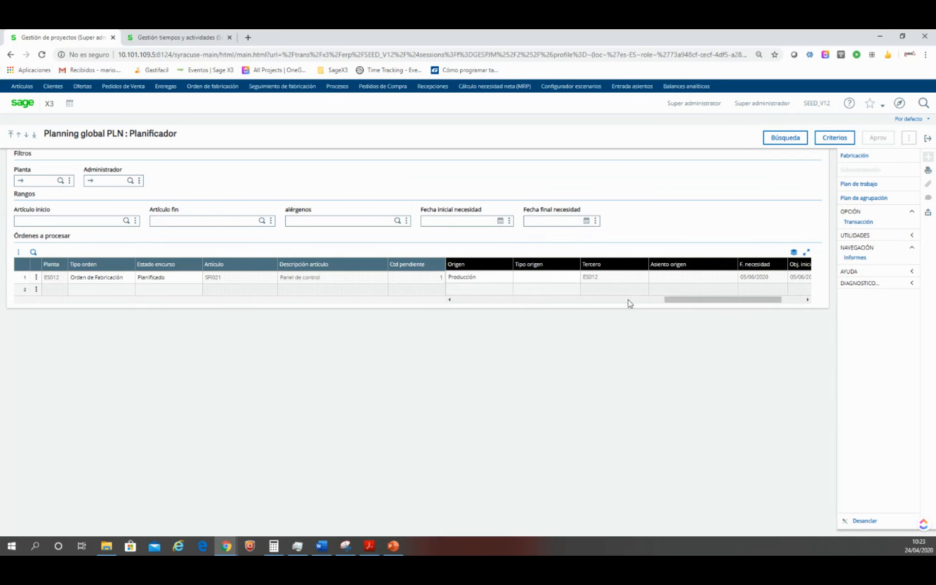
pyautogui.moveTo(675, 302); pyautogui.dragTo(483, 302)
pyautogui.click(36, 278)
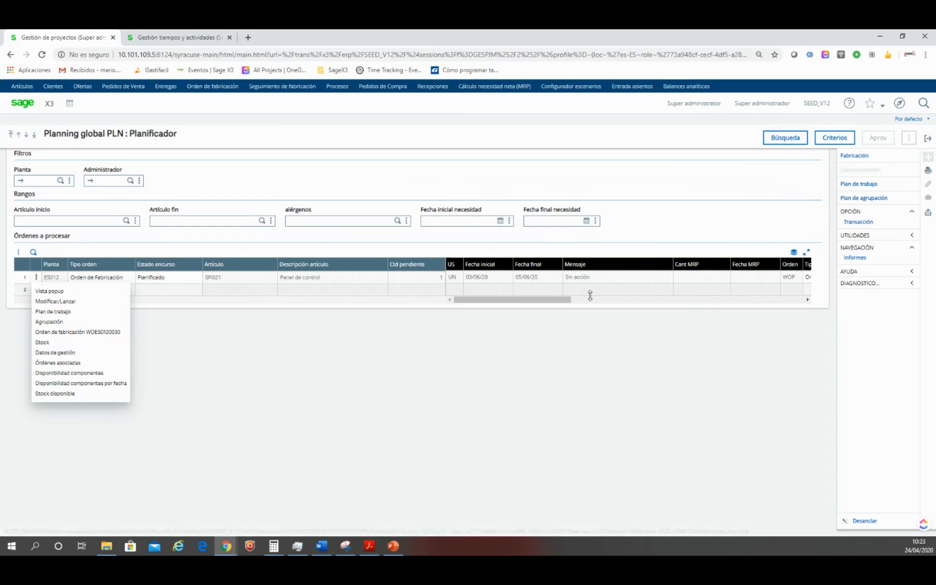
pyautogui.click(929, 140)
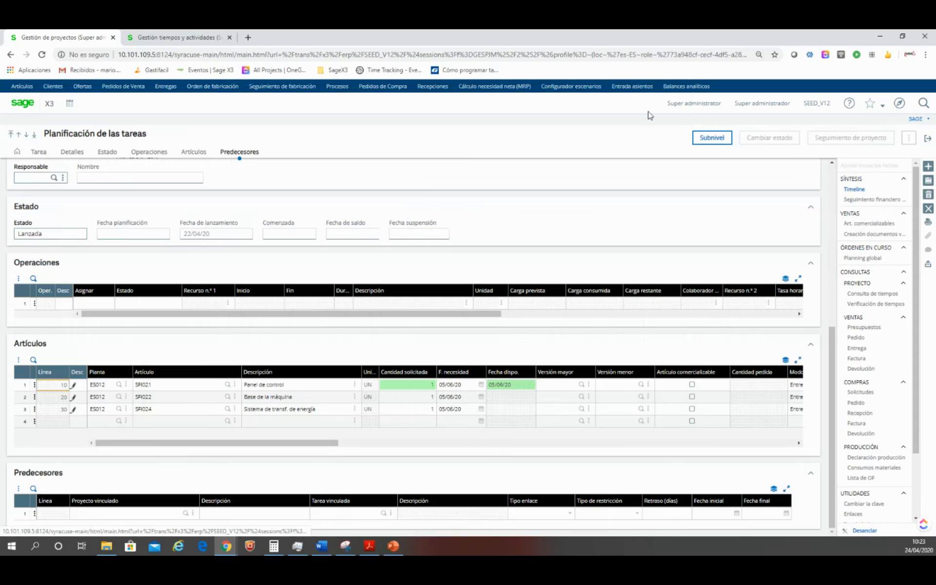
# - Return to the project record, open its cost structure and expand budget T01 Planificación del proyecto to examine it
pyautogui.scroll(6, 88, 280)
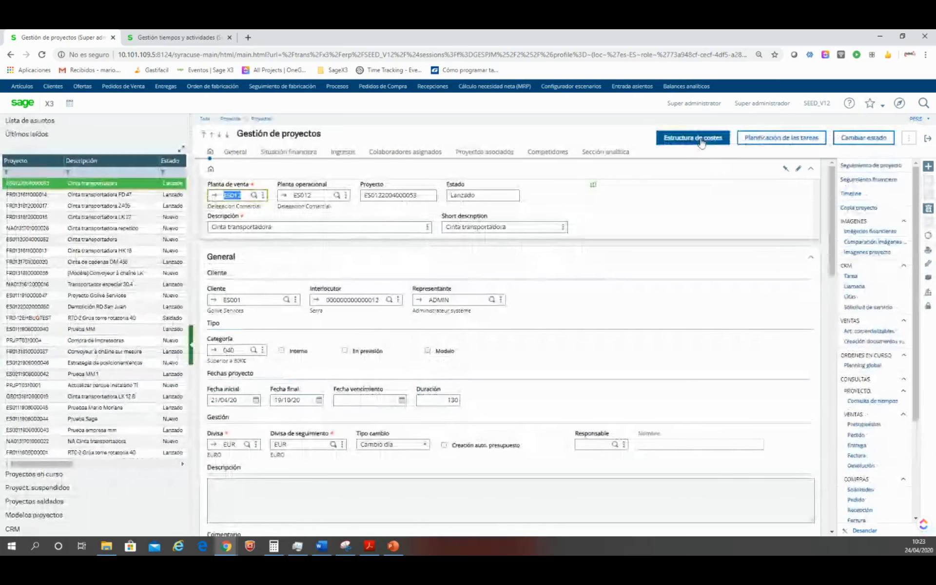
pyautogui.click(701, 139)
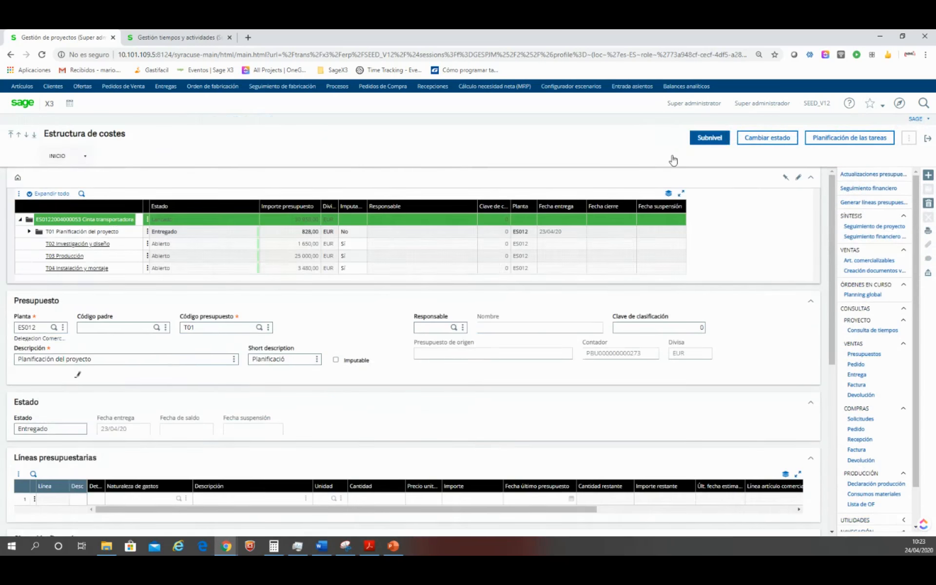
pyautogui.click(29, 221)
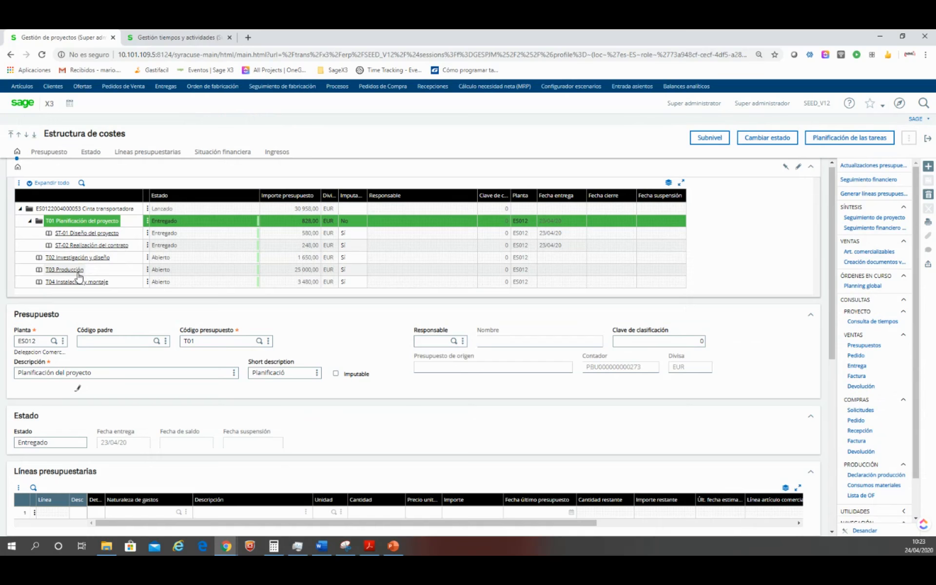
pyautogui.scroll(-2, 119, 324)
pyautogui.scroll(2, 138, 358)
# - Select budget ST-01 Diseño del proyecto, examine its budget lines and return to the project record
pyautogui.click(73, 236)
pyautogui.scroll(-2, 261, 341)
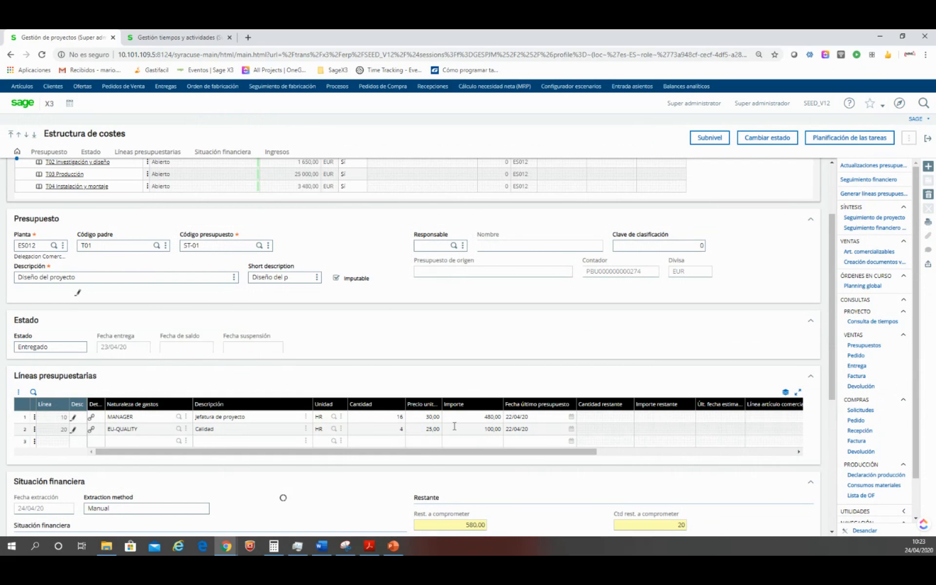
pyautogui.scroll(2, 293, 336)
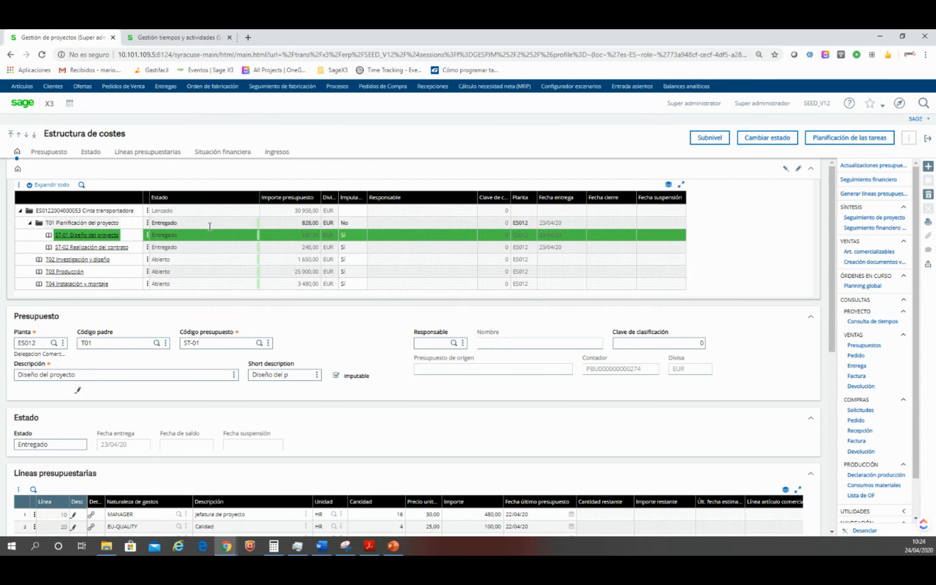
pyautogui.click(929, 141)
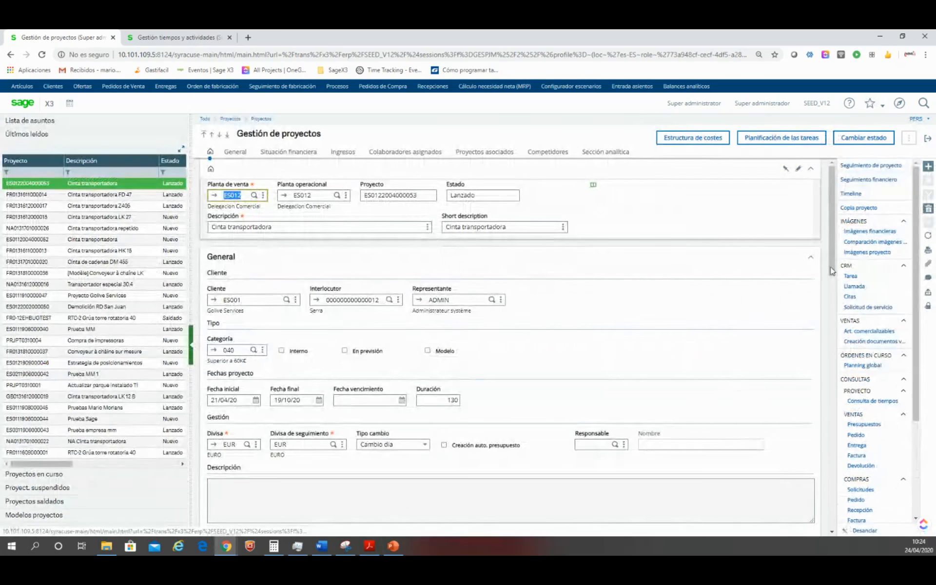
# - Open the project's financial tracking and examine the detail of T04 Instalación y montaje's OPERARIO cost under PROJECT Gestión de proyecto
pyautogui.click(880, 184)
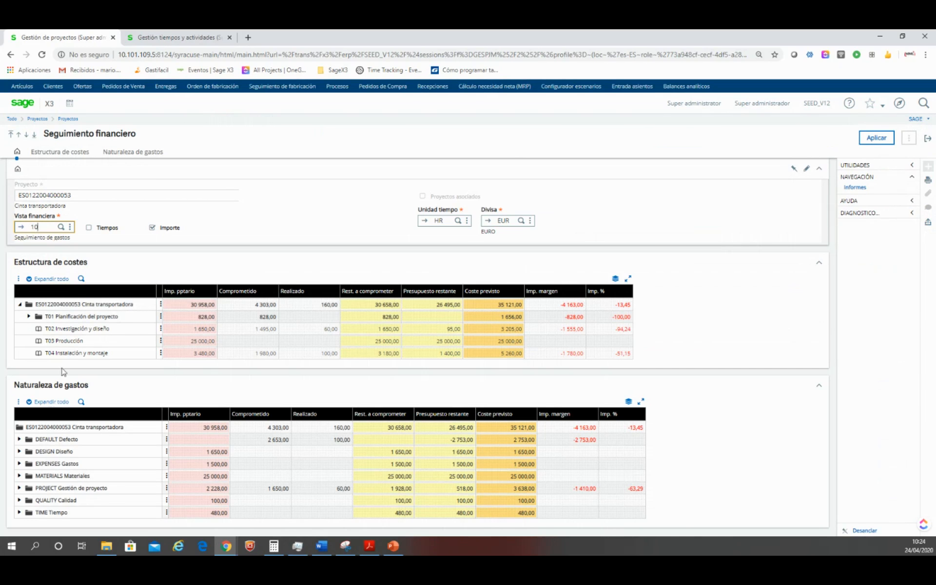
pyautogui.click(55, 354)
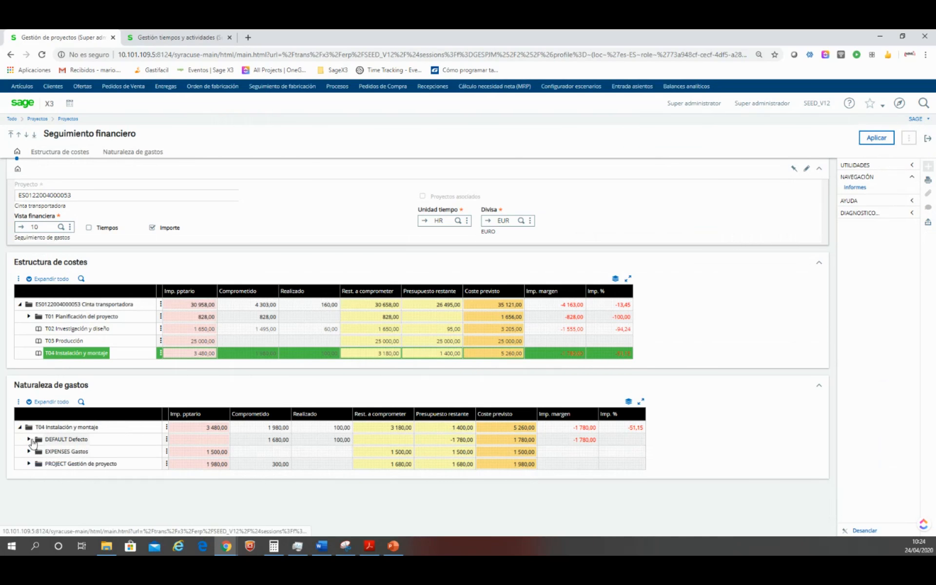
pyautogui.click(29, 464)
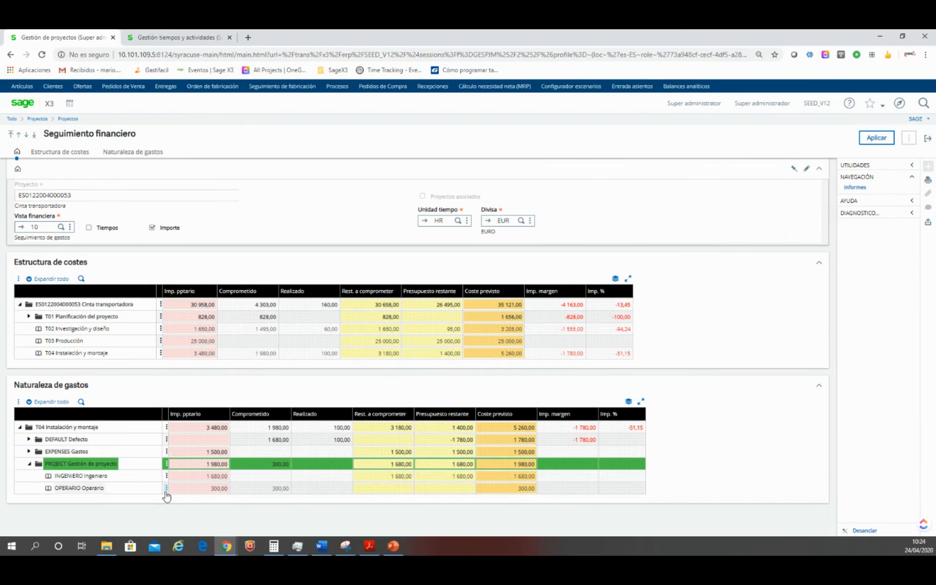
pyautogui.click(166, 489)
pyautogui.click(137, 513)
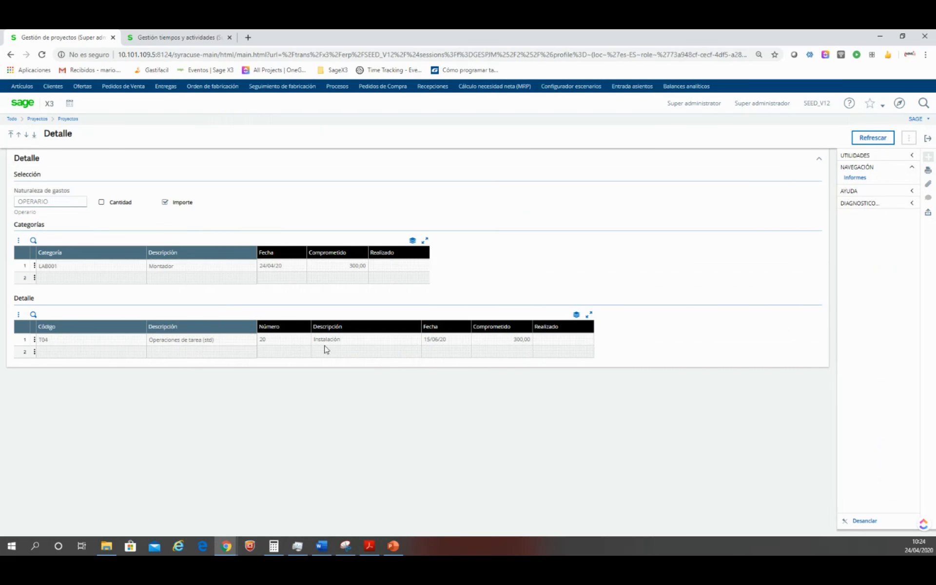
pyautogui.click(927, 139)
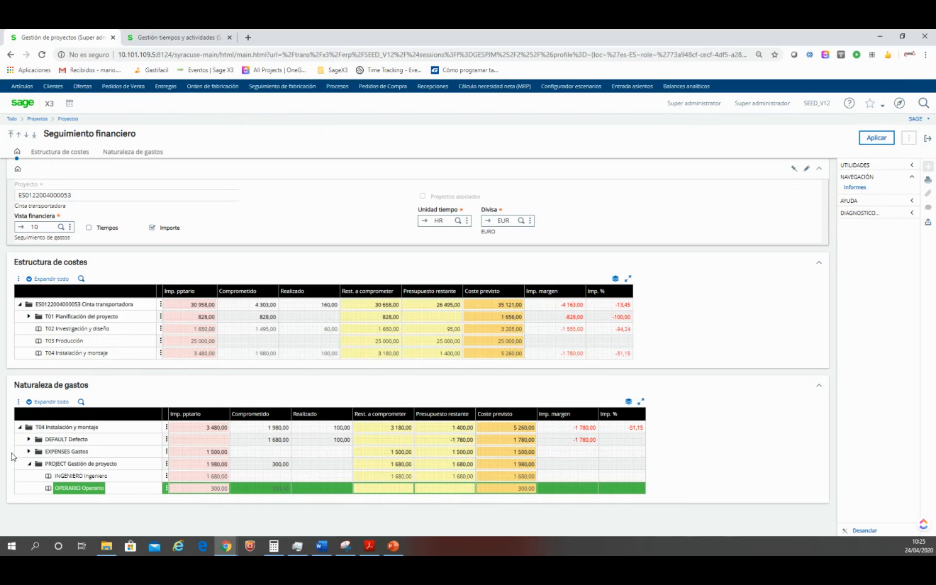
# - Expand T04's EXPENSES Gastos and DEFAULT Defecto expense natures, examine their amounts and return to the project record
pyautogui.click(28, 452)
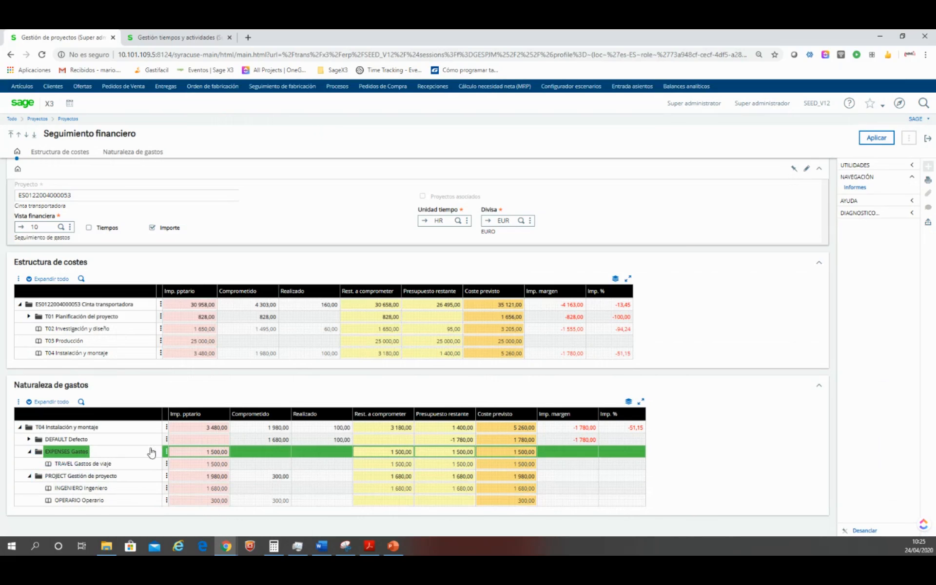
pyautogui.click(29, 440)
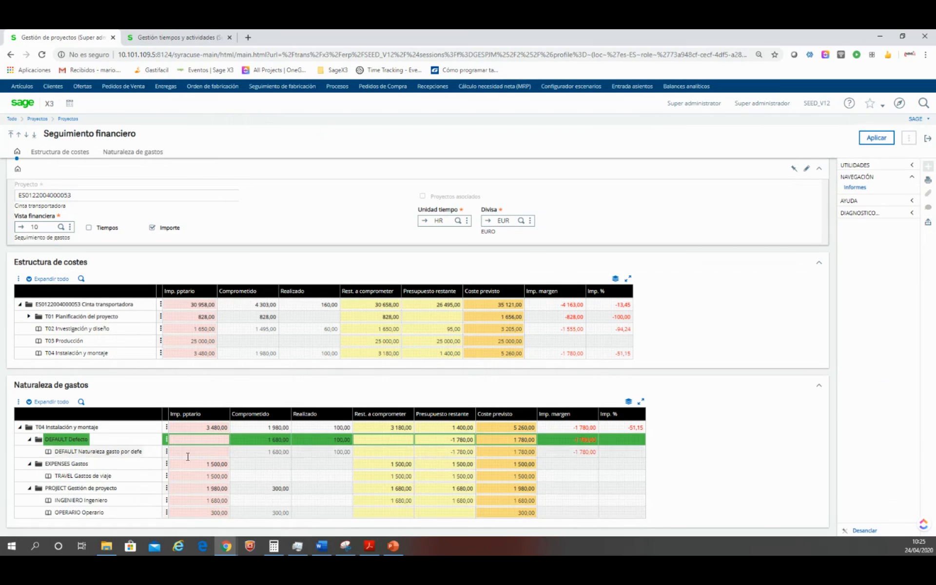
pyautogui.click(929, 139)
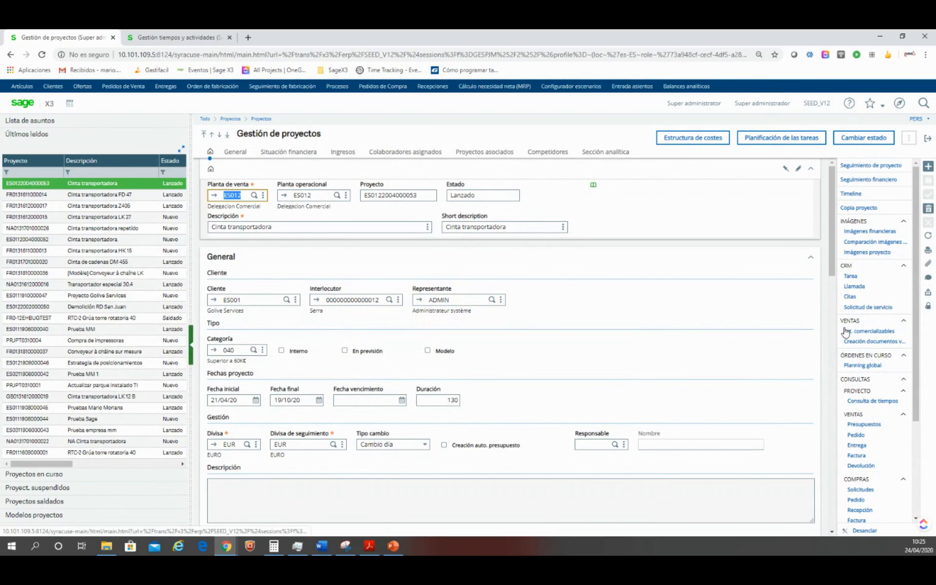
# - Examine the quantities, base prices and margin of the project's saleable articles, and open the sales document creation
pyautogui.click(859, 336)
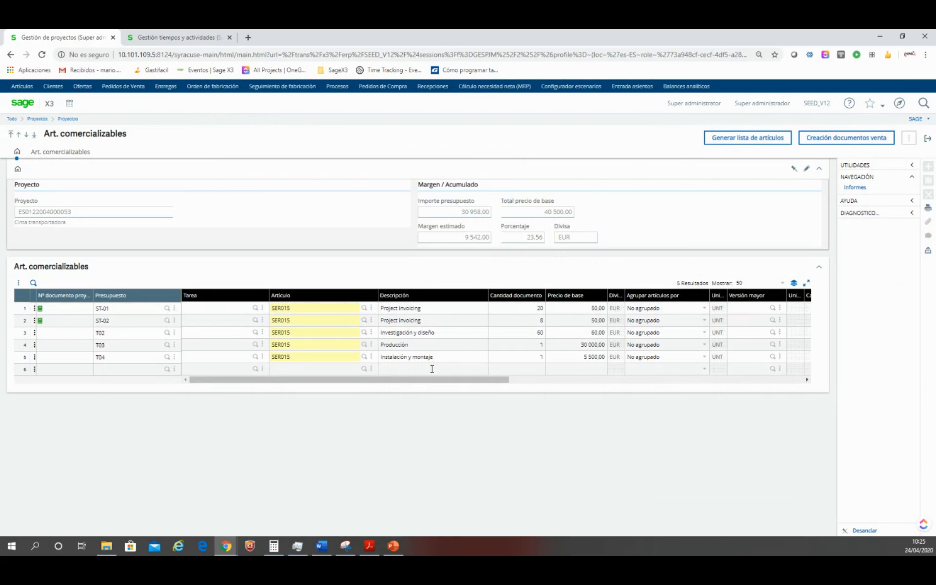
pyautogui.moveTo(434, 382); pyautogui.dragTo(489, 387)
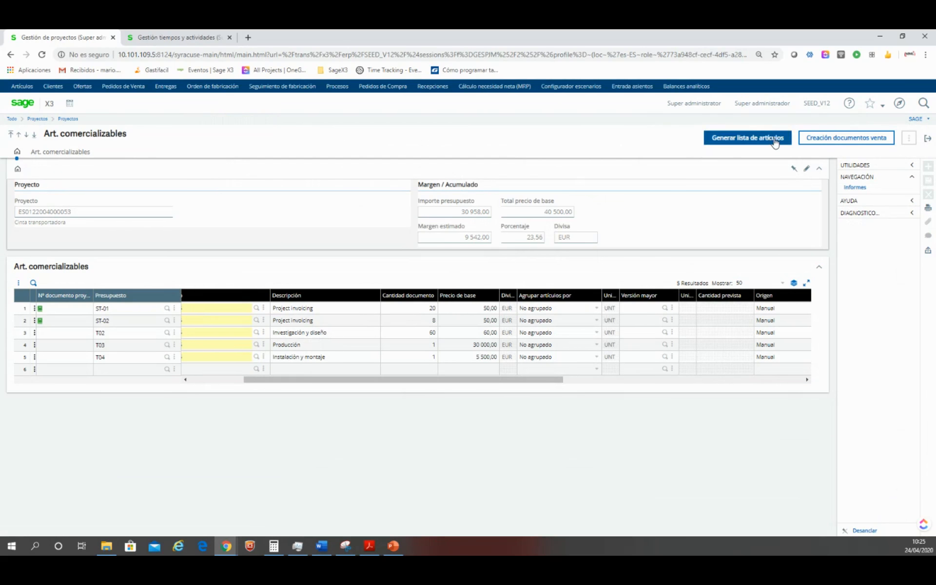
pyautogui.click(842, 142)
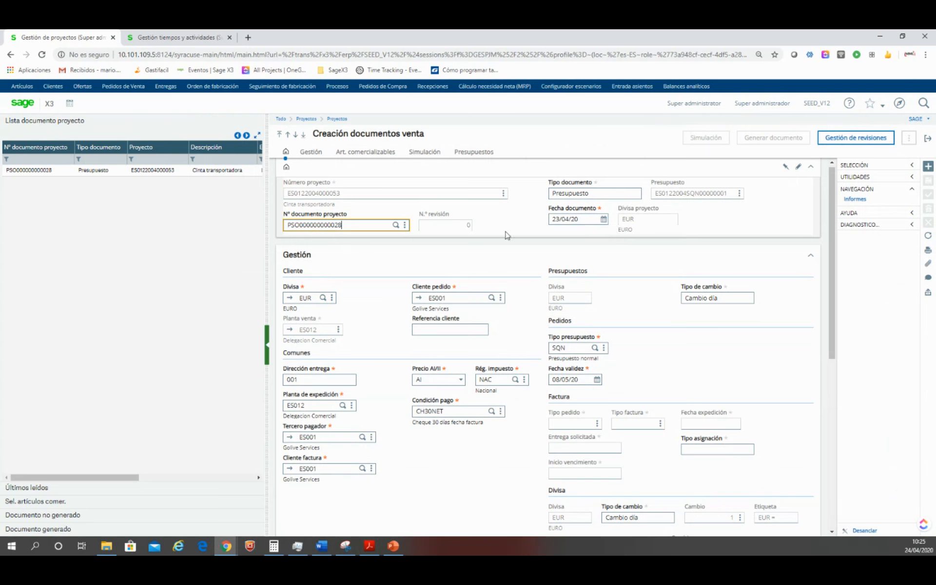
# - Examine the quote's management data, saleable articles and simulation lines, and display the list for selecting saleable articles
pyautogui.scroll(-6, 610, 286)
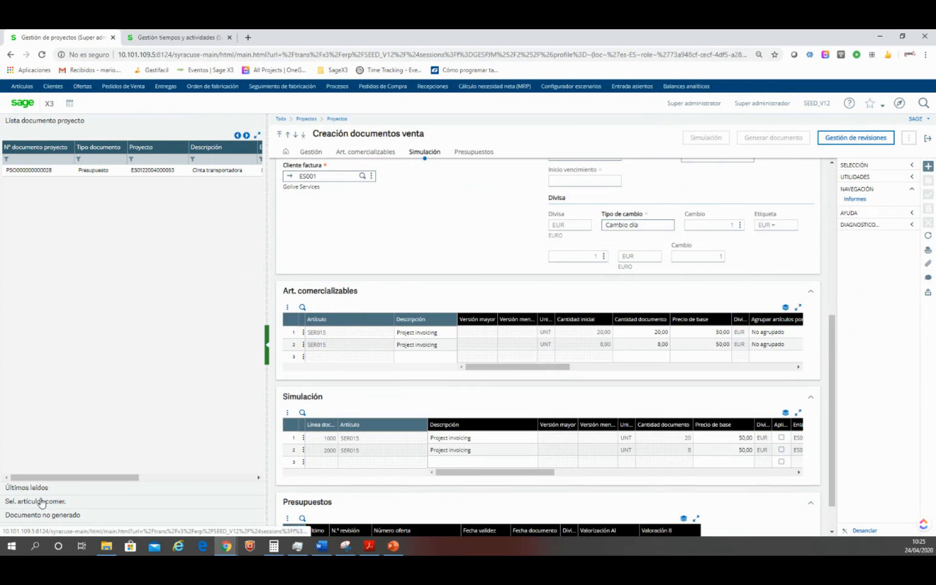
pyautogui.scroll(2, 619, 343)
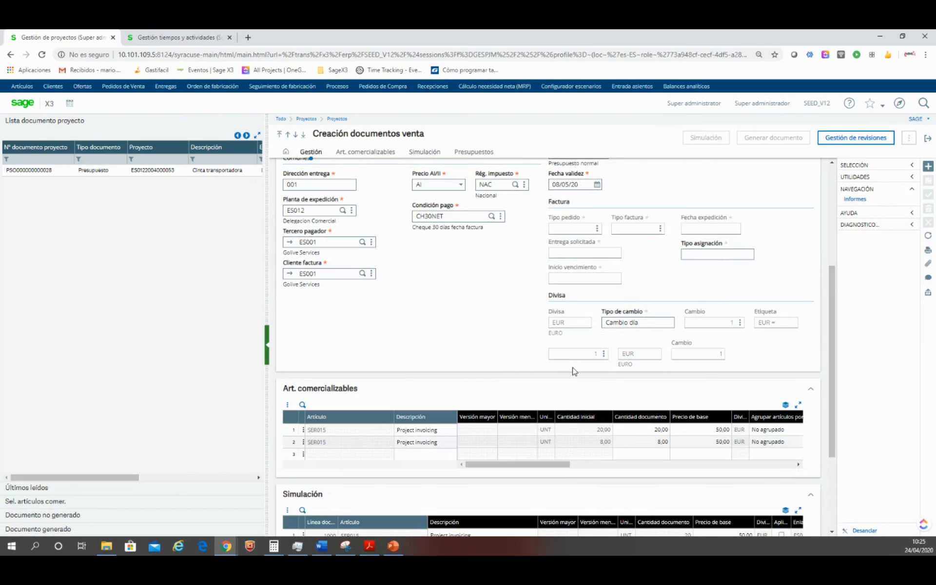
pyautogui.click(41, 502)
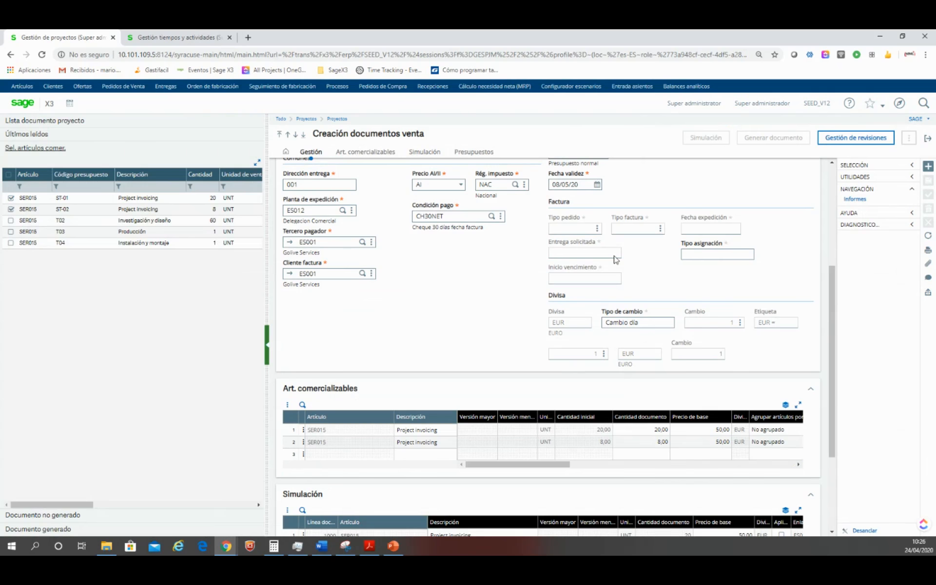
# - Start a new sales document for the project, examine the available document types and cancel the creation
pyautogui.scroll(5, 576, 252)
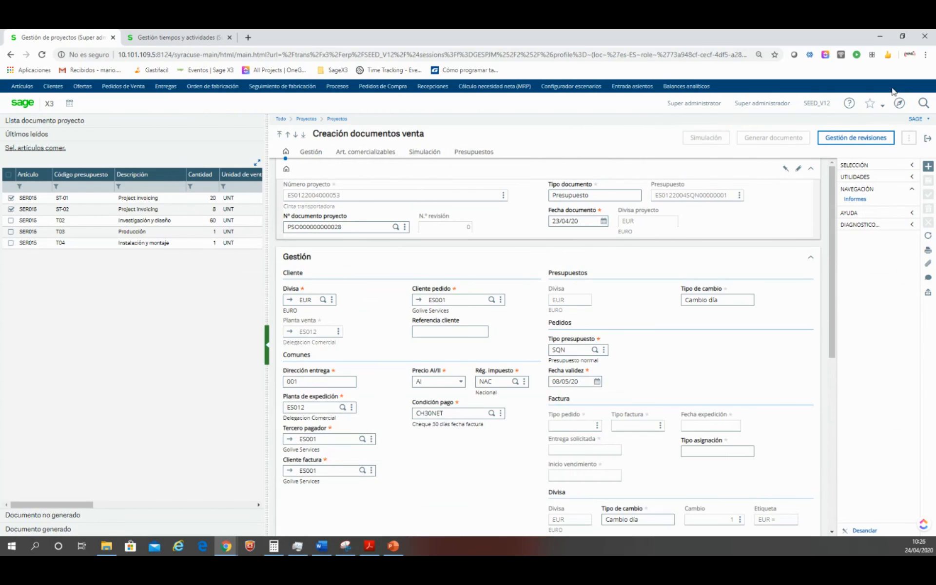
pyautogui.click(928, 167)
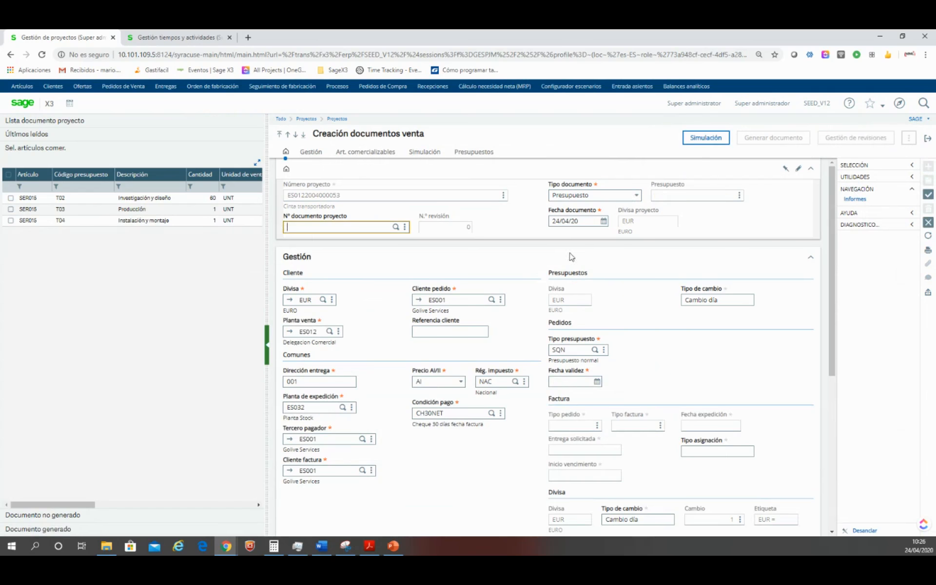
pyautogui.click(636, 198)
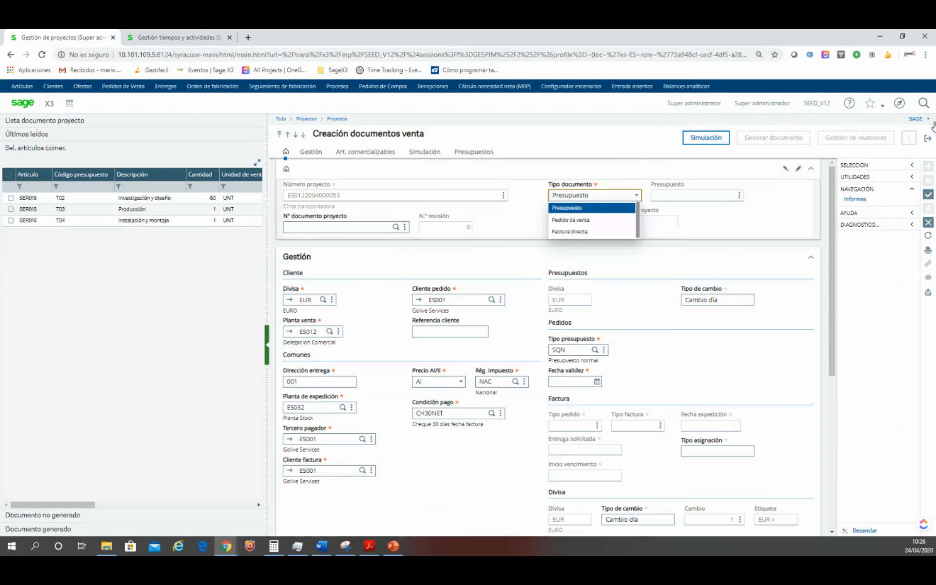
pyautogui.click(929, 139)
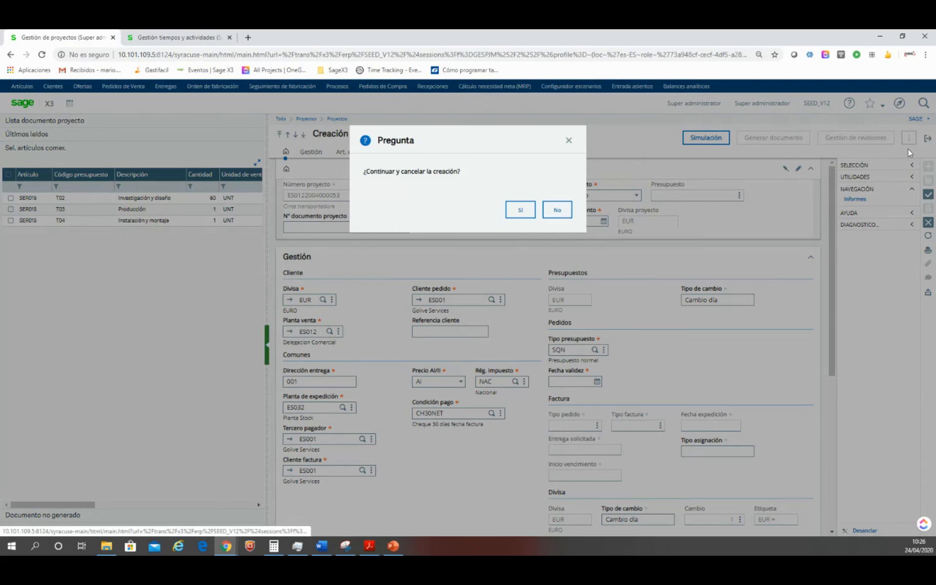
pyautogui.click(520, 211)
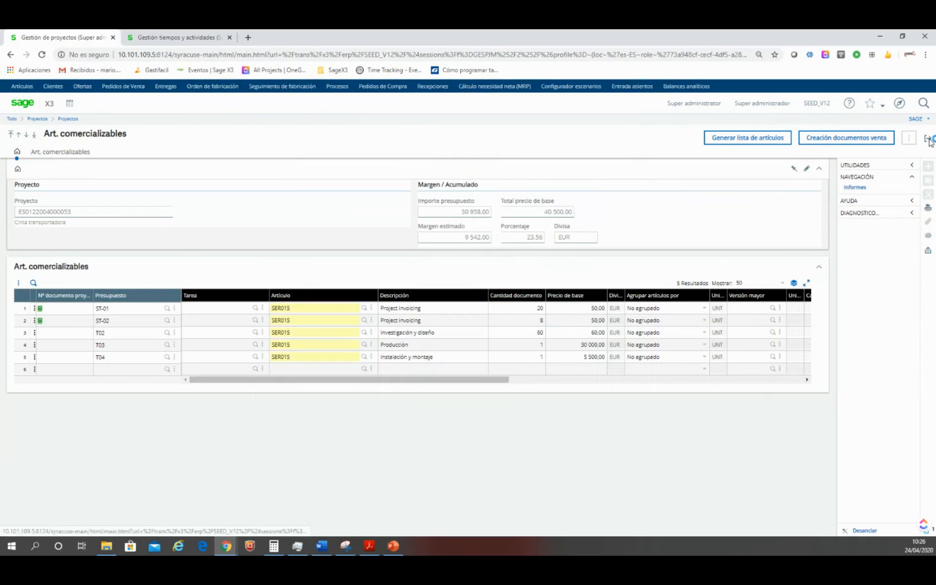
# - Apply financial view 20 to the project's financial tracking and examine the revenue, margin and invoicing columns of the cost structure
pyautogui.click(929, 139)
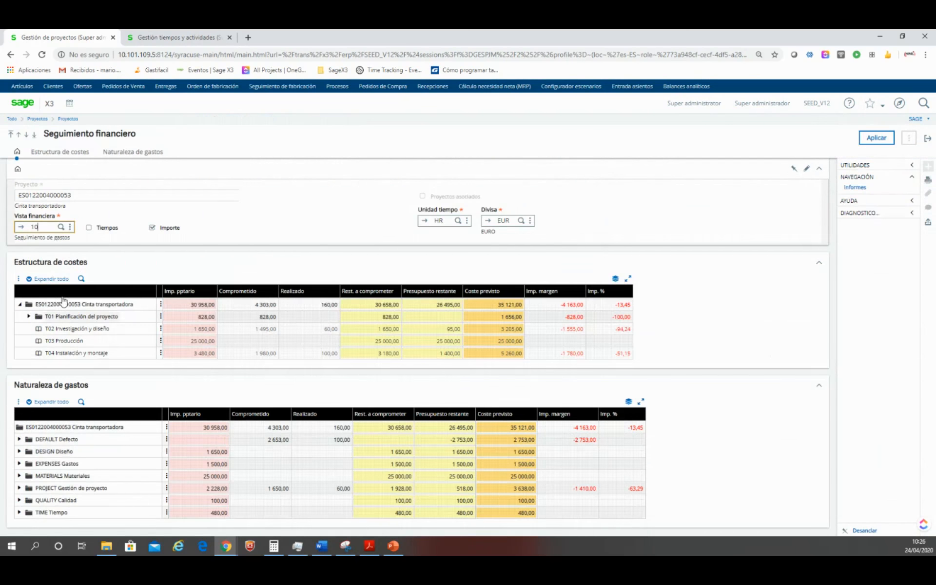
pyautogui.write('20')
pyautogui.press('Tab')
pyautogui.click(878, 138)
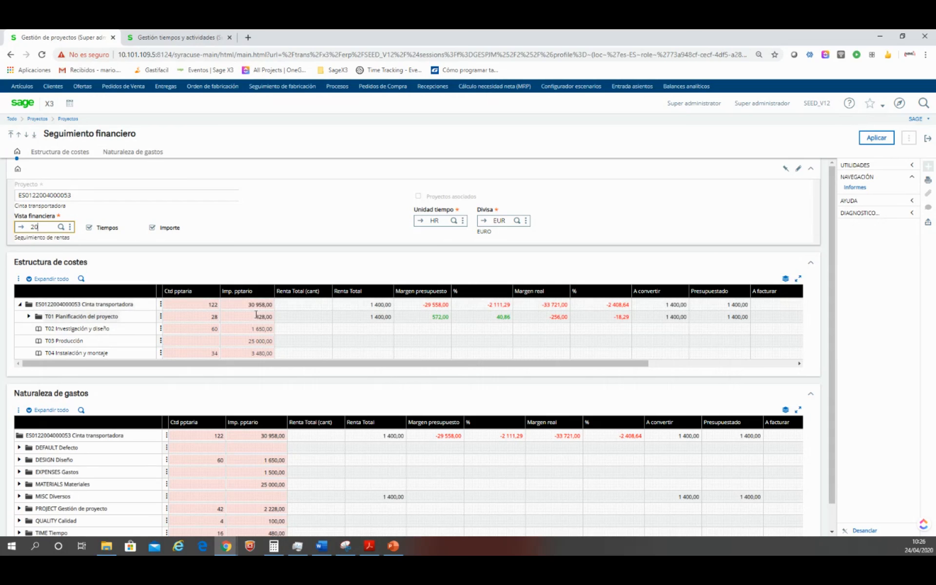
pyautogui.moveTo(581, 364); pyautogui.dragTo(721, 364)
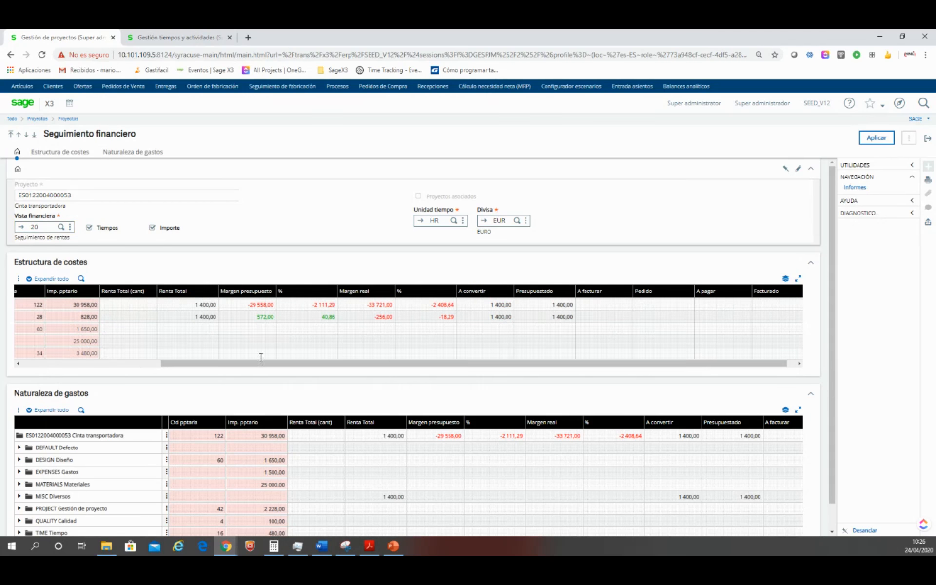
pyautogui.moveTo(502, 367); pyautogui.dragTo(384, 366)
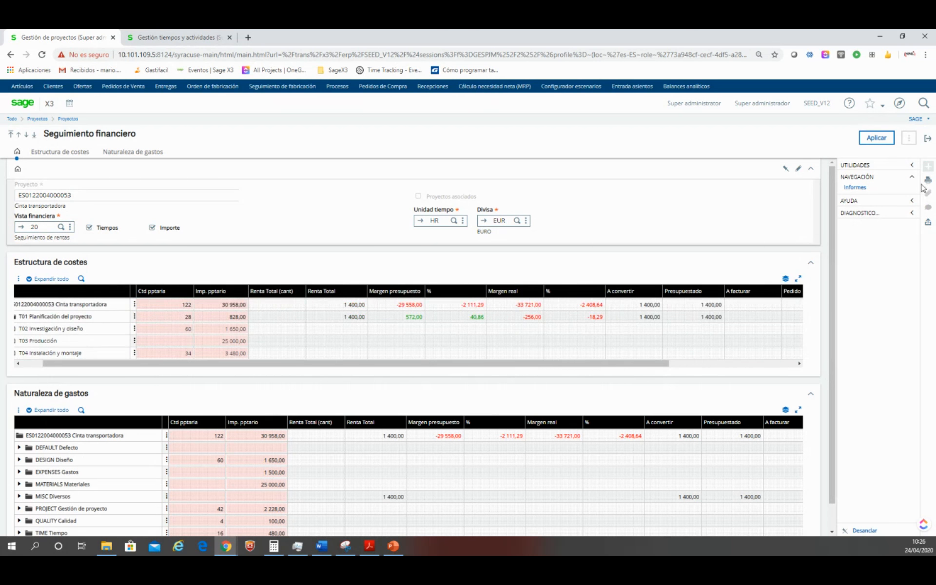
# - Return to the project record, examine its linked functions and queries, and go back to the project management overview
pyautogui.click(928, 139)
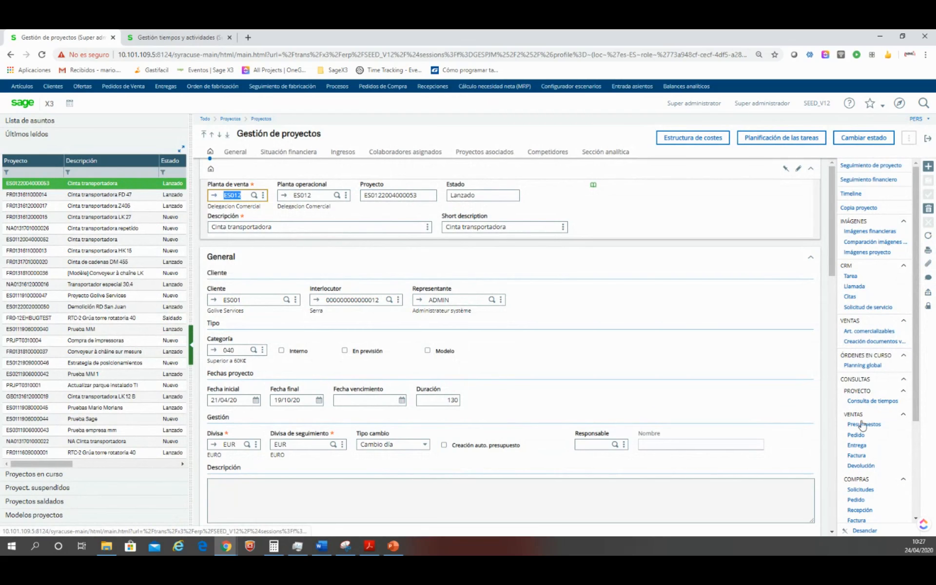
pyautogui.scroll(-2, 861, 444)
pyautogui.scroll(1, 856, 309)
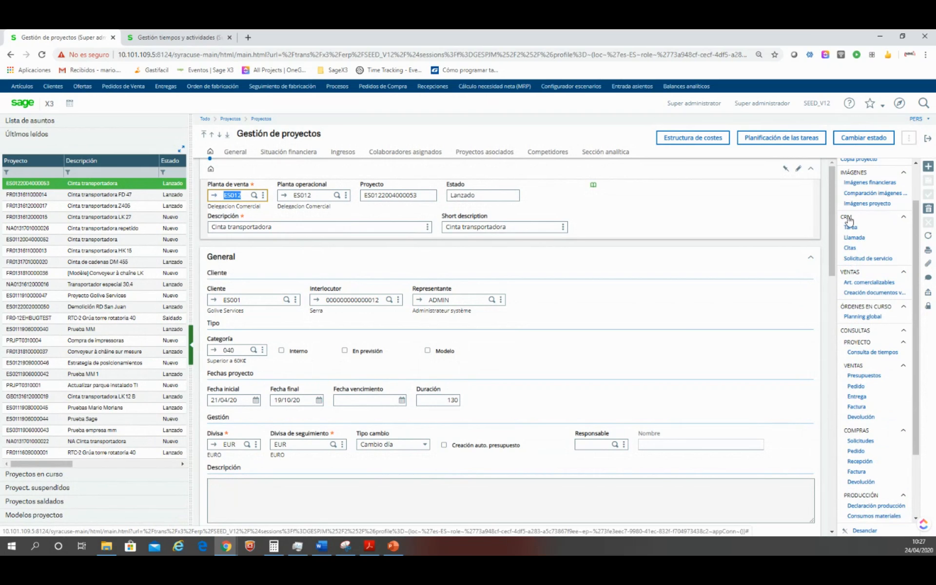
pyautogui.click(928, 140)
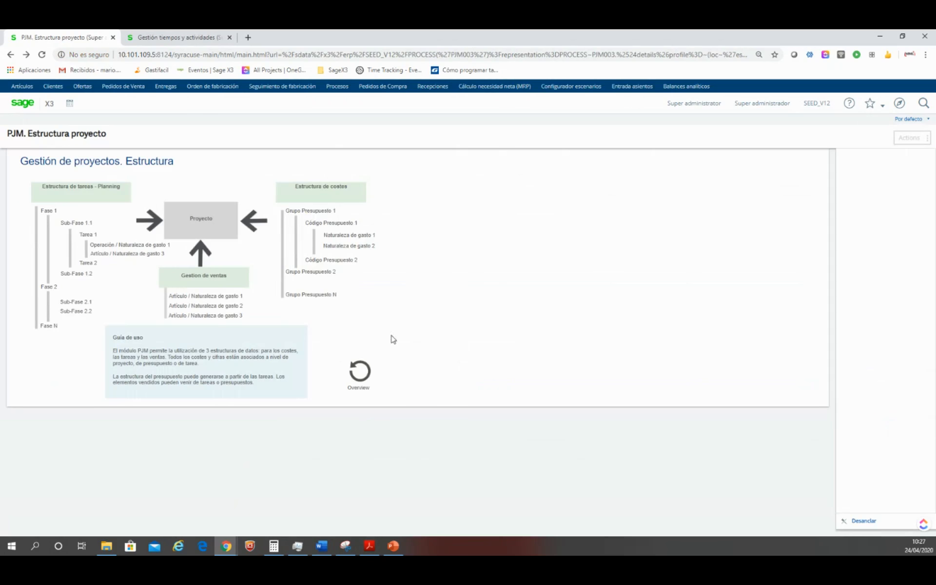
pyautogui.click(371, 385)
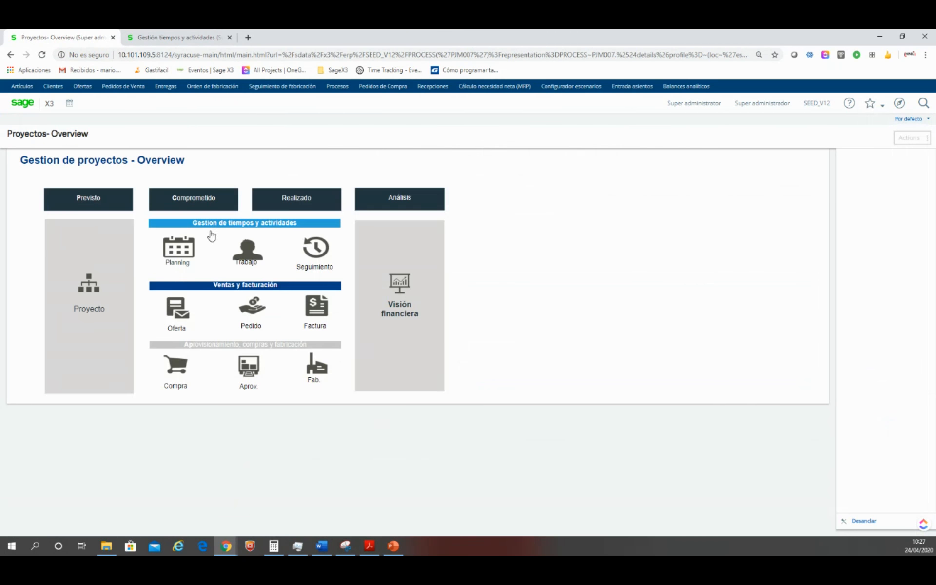
# - Examine the time and activities flow and the project logistics flow from the overview, and switch to PowerPoint
pyautogui.click(244, 247)
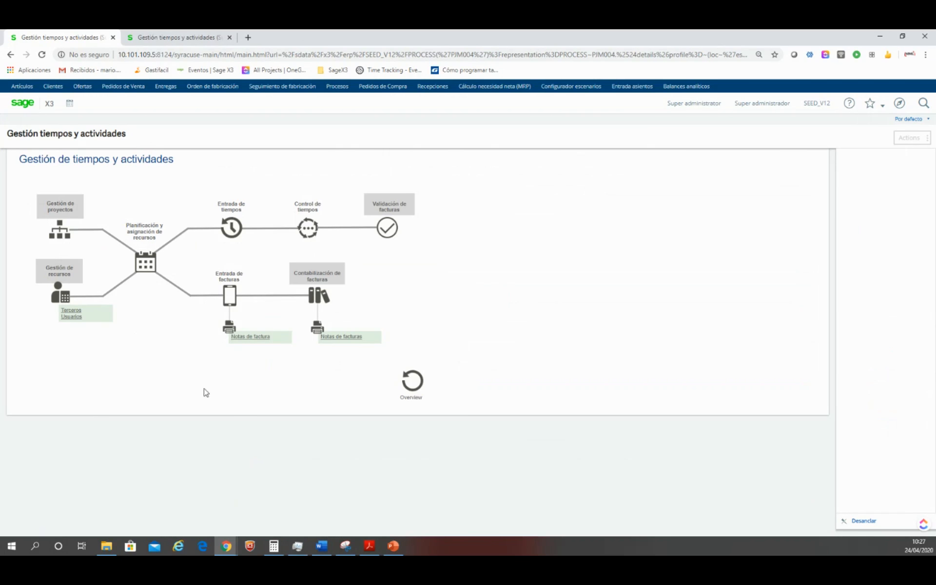
pyautogui.click(409, 388)
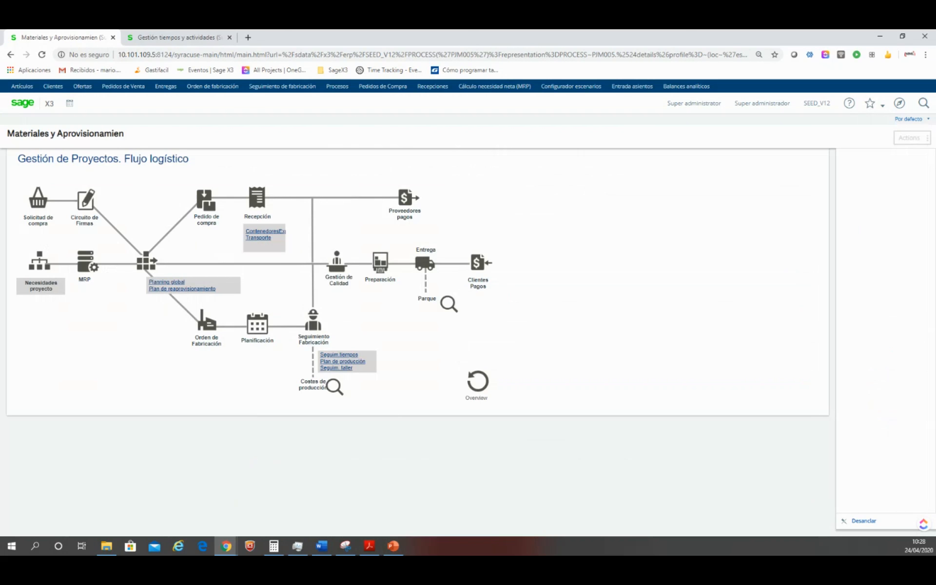
pyautogui.click(393, 546)
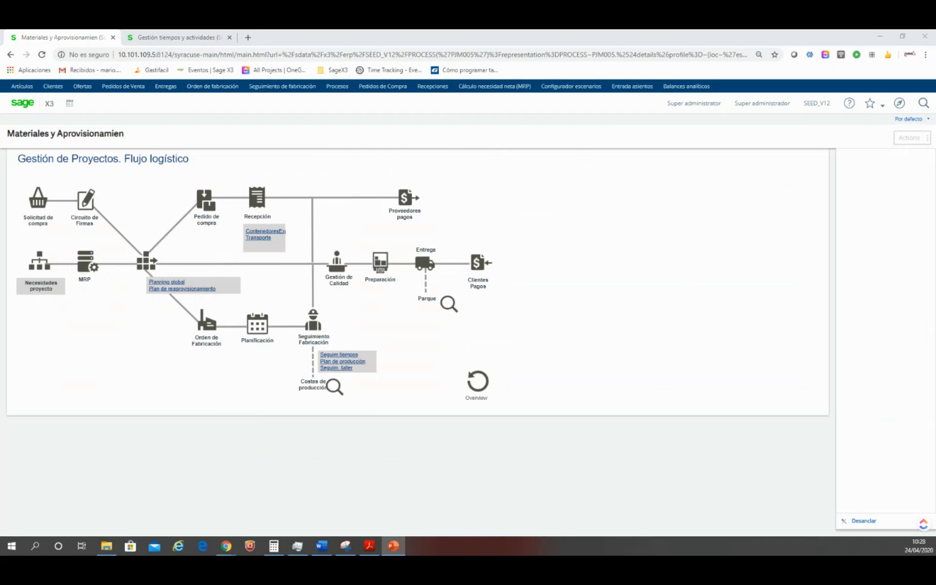